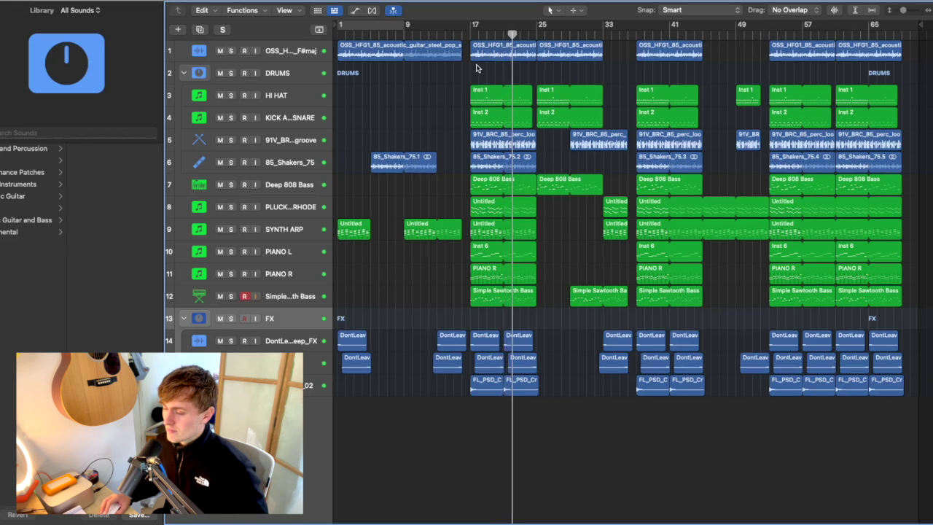
# - Solo the acoustic guitar track and play it from bar 17
pyautogui.click(469, 32)
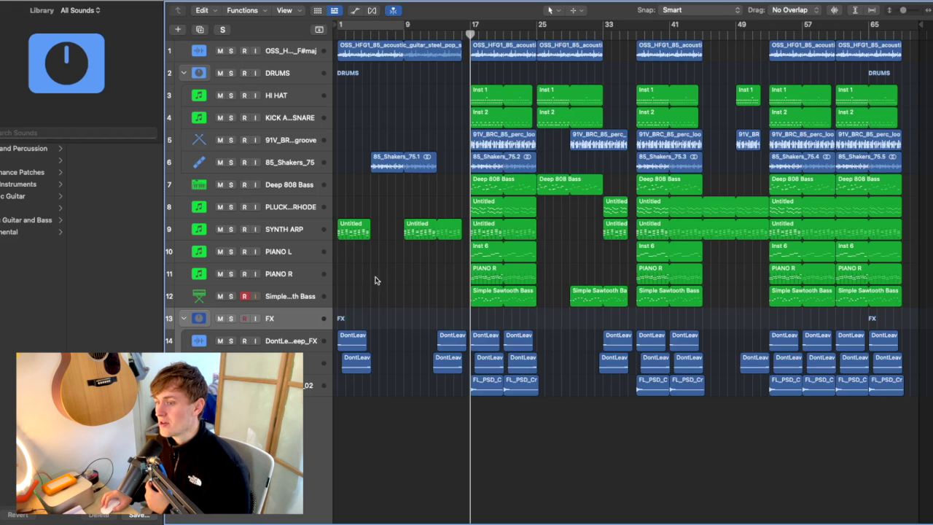
pyautogui.click(292, 61)
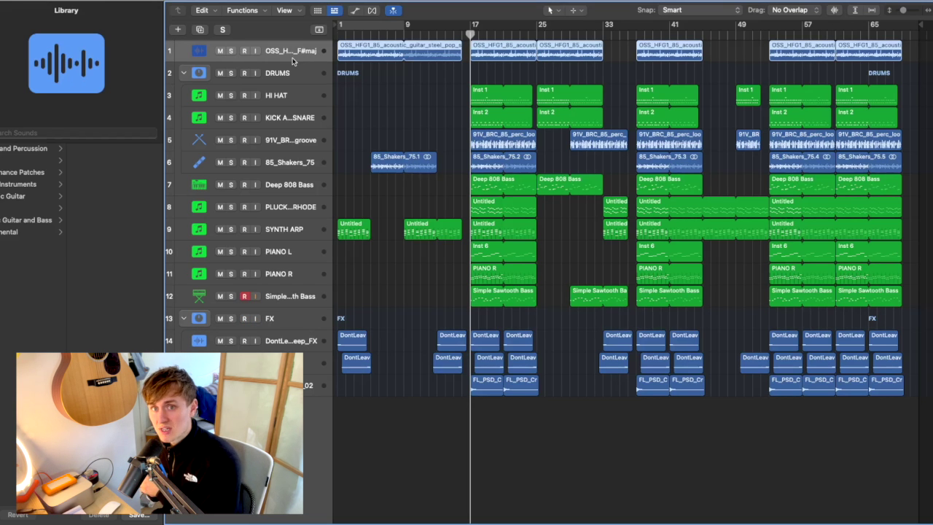
pyautogui.click(231, 51)
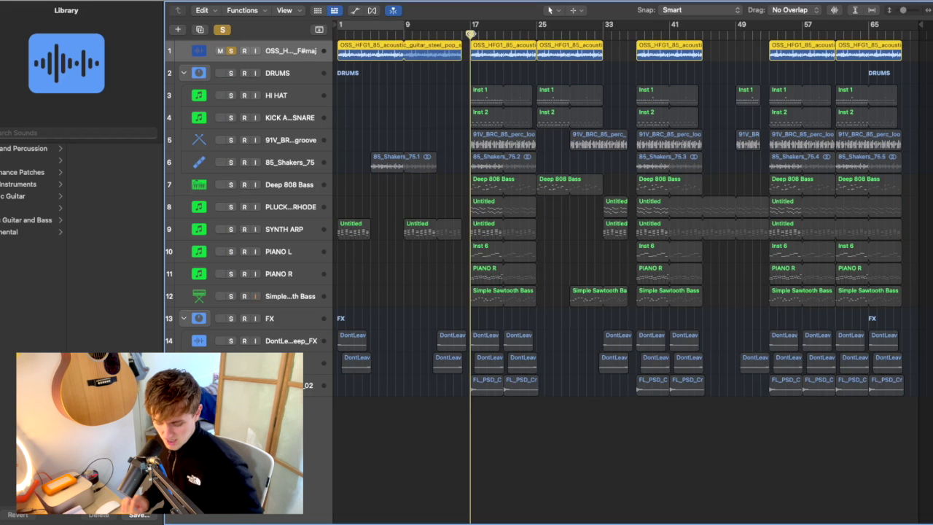
pyautogui.scroll(5, 471, 34)
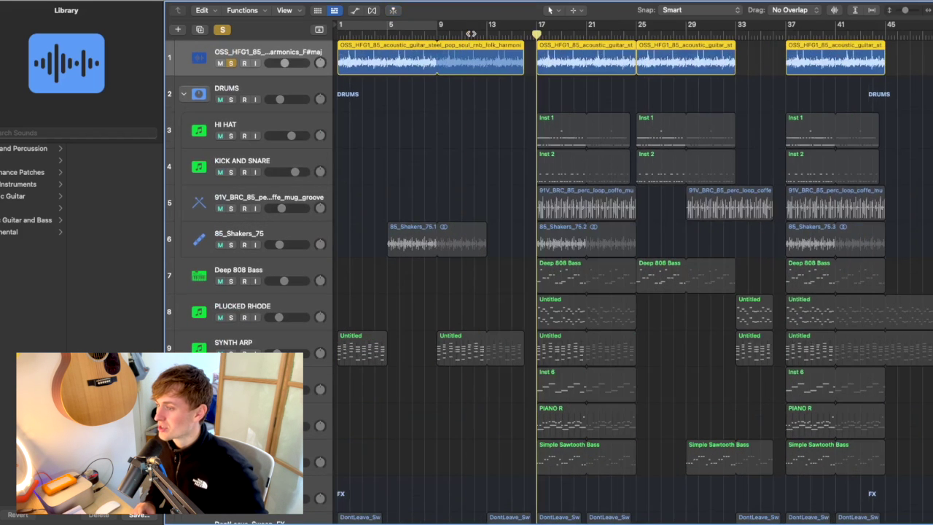
pyautogui.hscroll(2, 481, 31)
pyautogui.press('space')
pyautogui.press('x')
pyautogui.press('x')
pyautogui.hscroll(1, 488, 107)
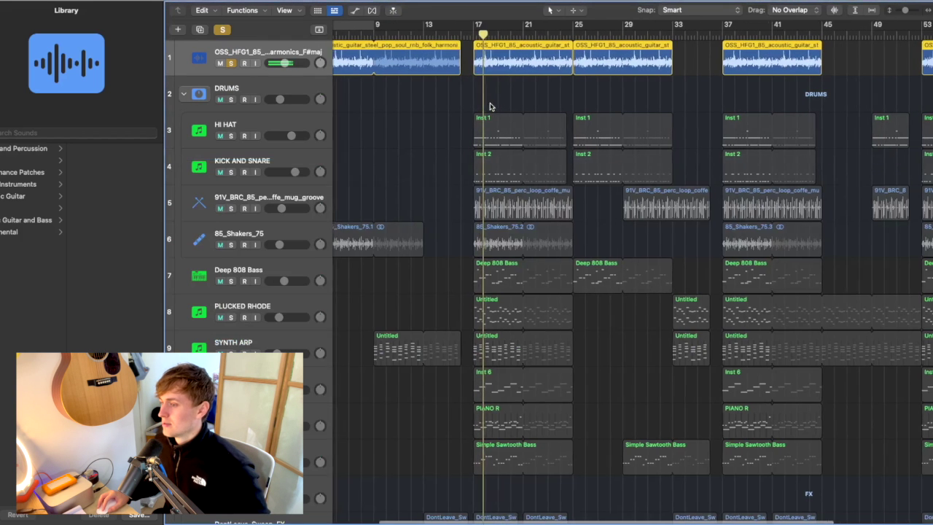
pyautogui.hscroll(-2, 490, 102)
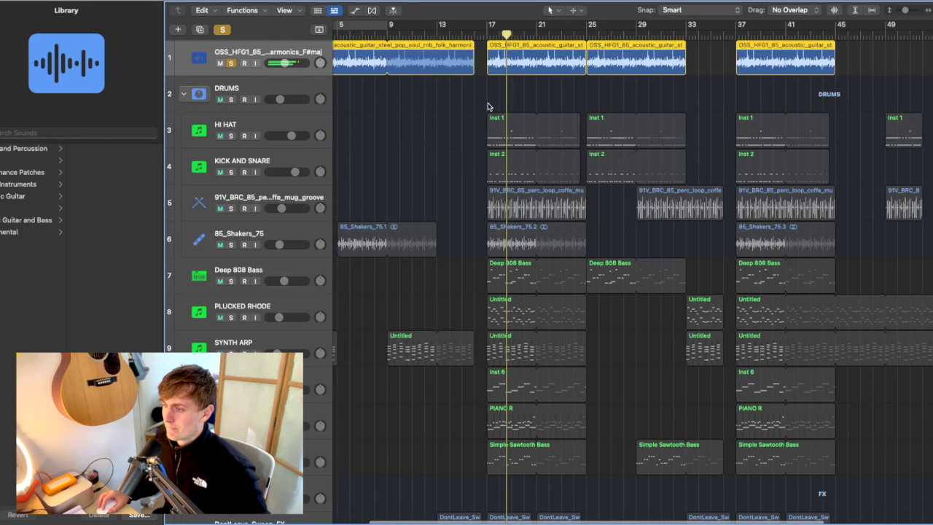
# - Play the soloed DRUMS stack from bar 17 in place of the guitar, and add the guitar to the solo during playback
pyautogui.click(486, 31)
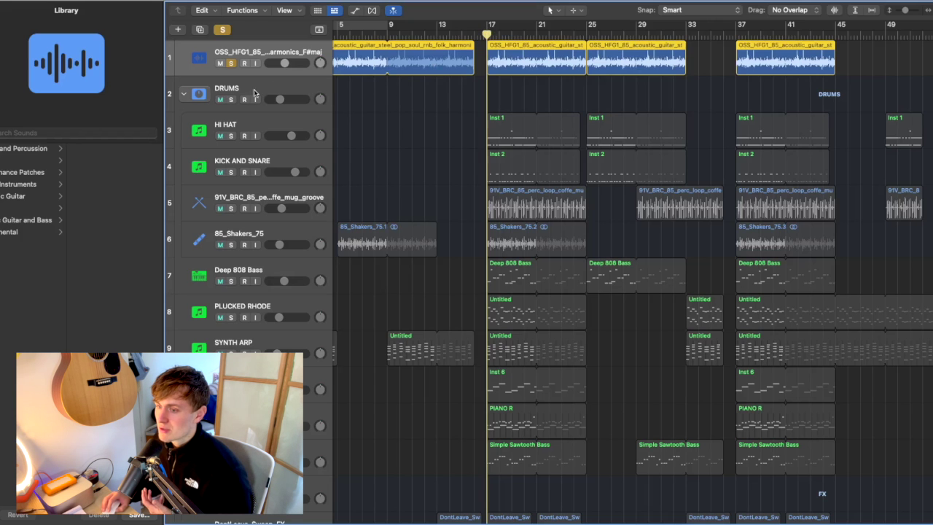
pyautogui.click(230, 63)
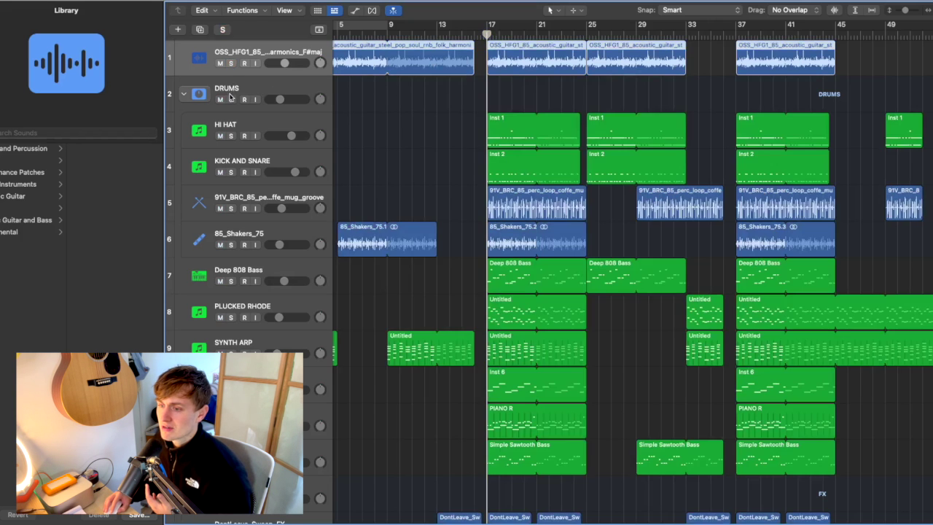
pyautogui.click(230, 99)
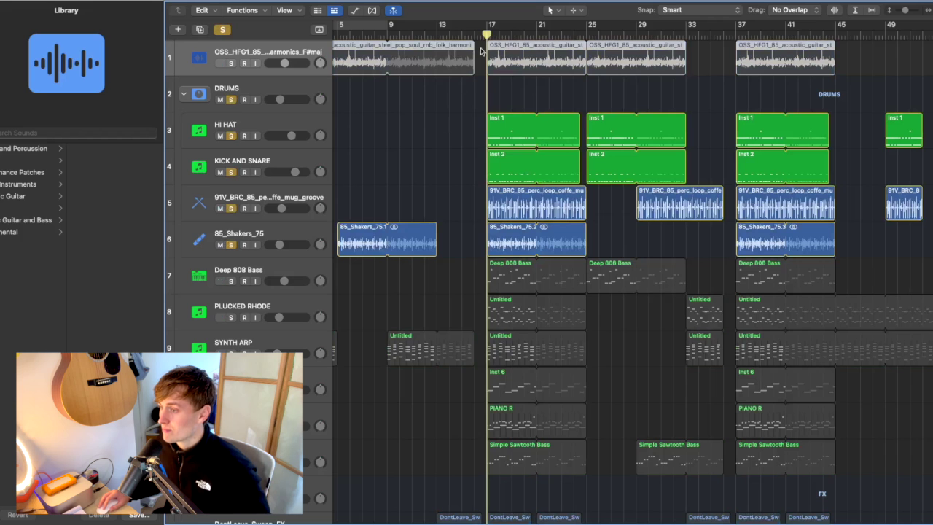
pyautogui.press('space')
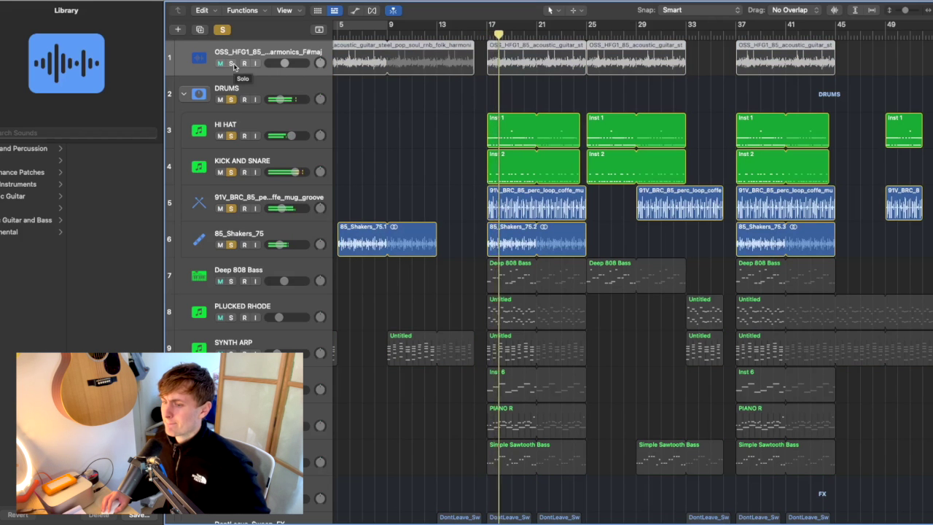
pyautogui.click(231, 64)
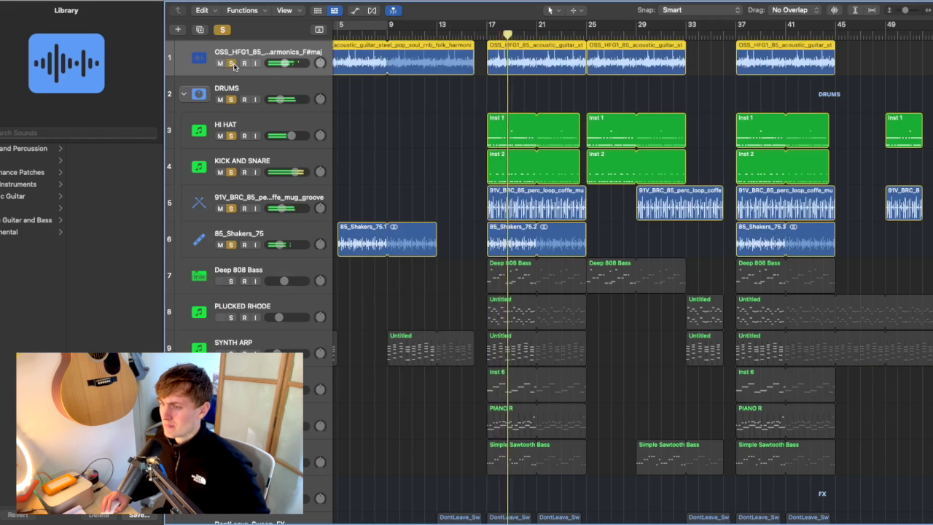
pyautogui.click(232, 63)
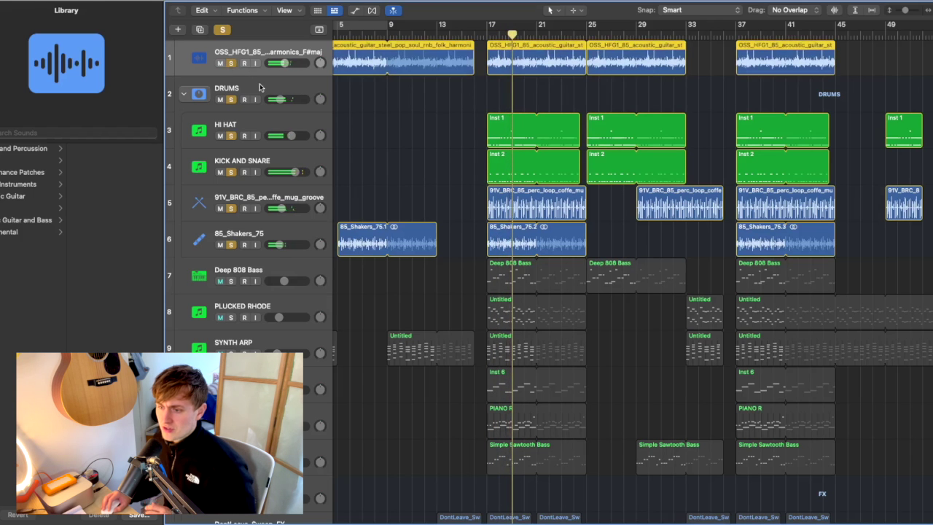
# - Inspect the Kontakt 7 instrument on the HI HAT track, and close it together with the mixer
pyautogui.click(262, 93)
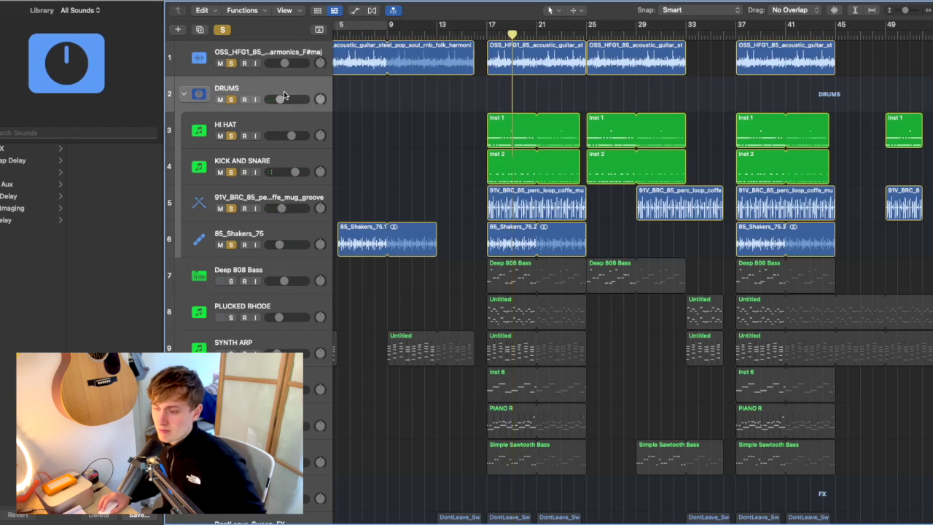
pyautogui.press('x')
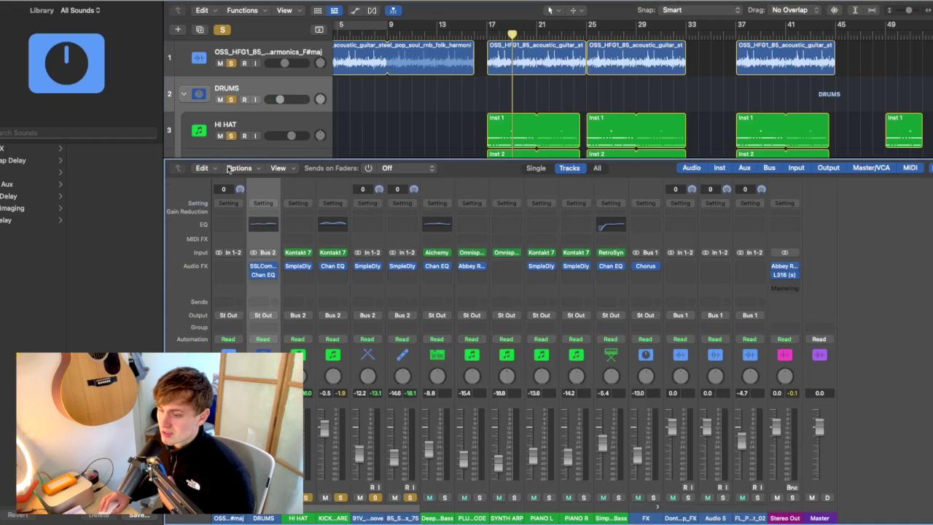
pyautogui.press('p')
pyautogui.click(226, 124)
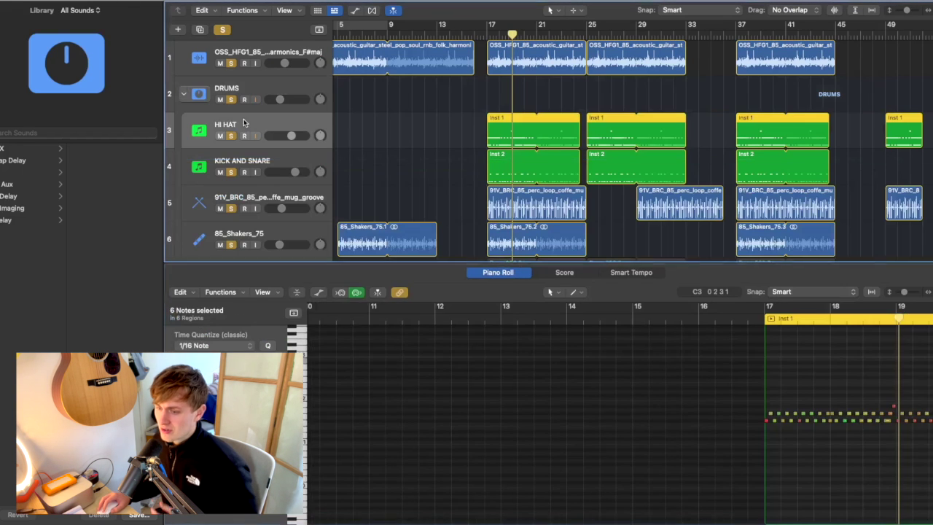
pyautogui.press('x')
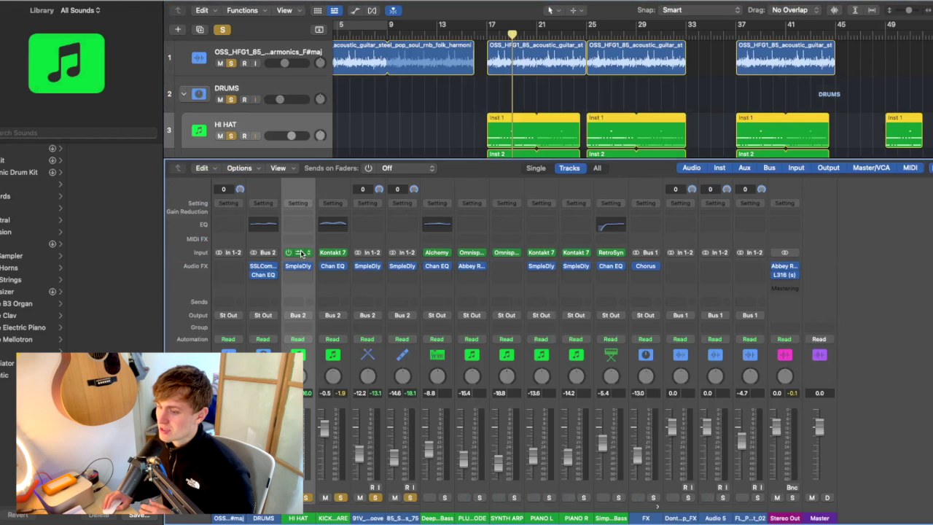
pyautogui.click(297, 253)
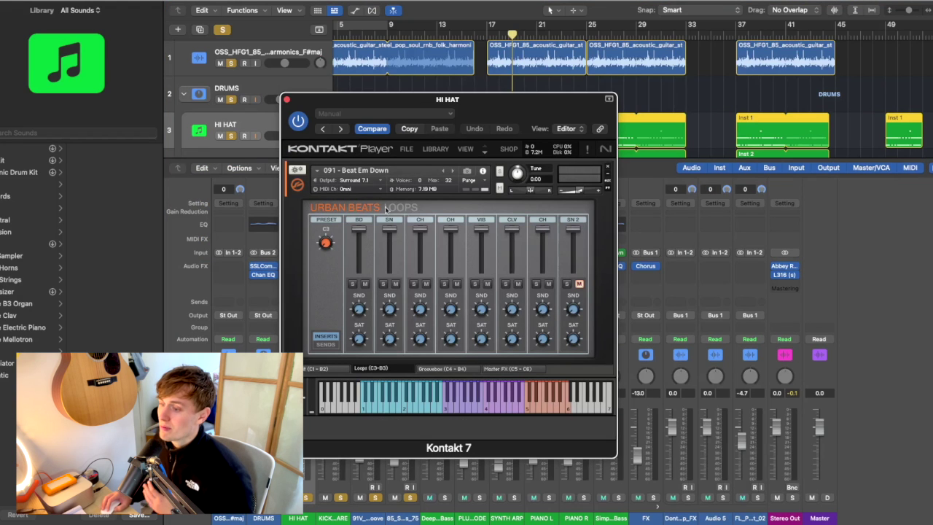
pyautogui.click(286, 97)
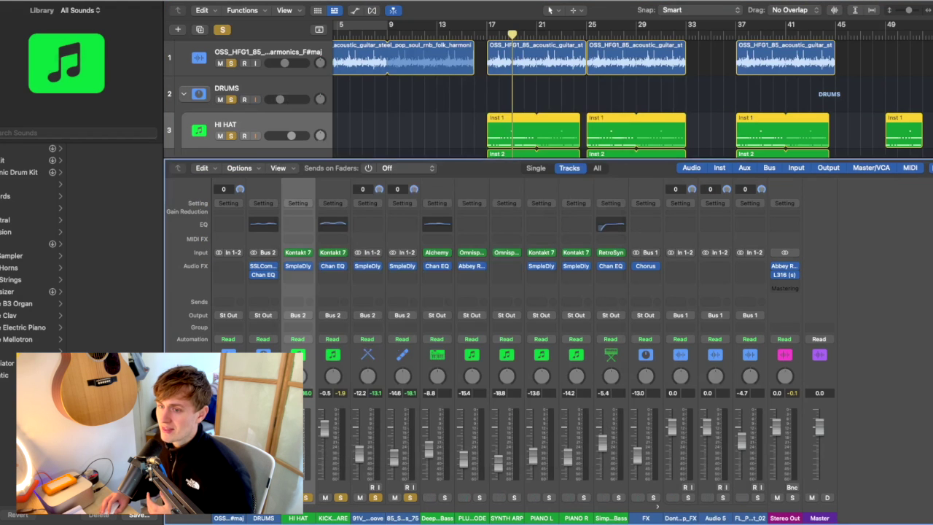
pyautogui.press('x')
# - Clear the existing solos and audition the shakers alone, with the coffee mug percussion loop, and the loop alone, ending with no solos
pyautogui.click(281, 159)
pyautogui.click(281, 201)
pyautogui.click(222, 29)
pyautogui.click(231, 245)
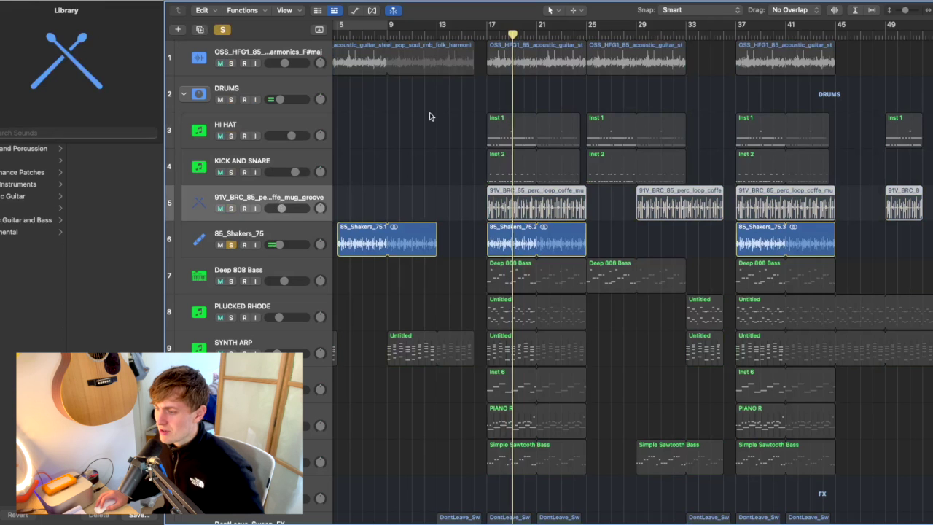
pyautogui.click(231, 208)
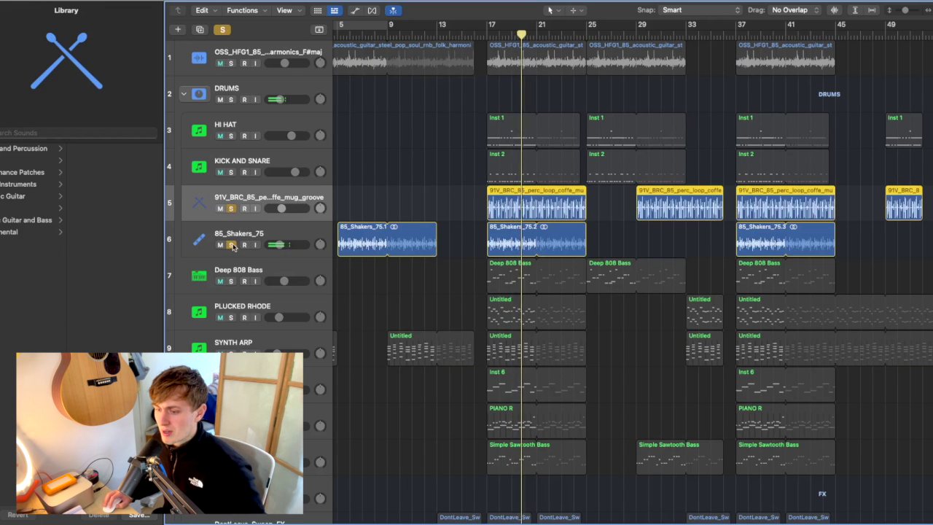
pyautogui.click(231, 244)
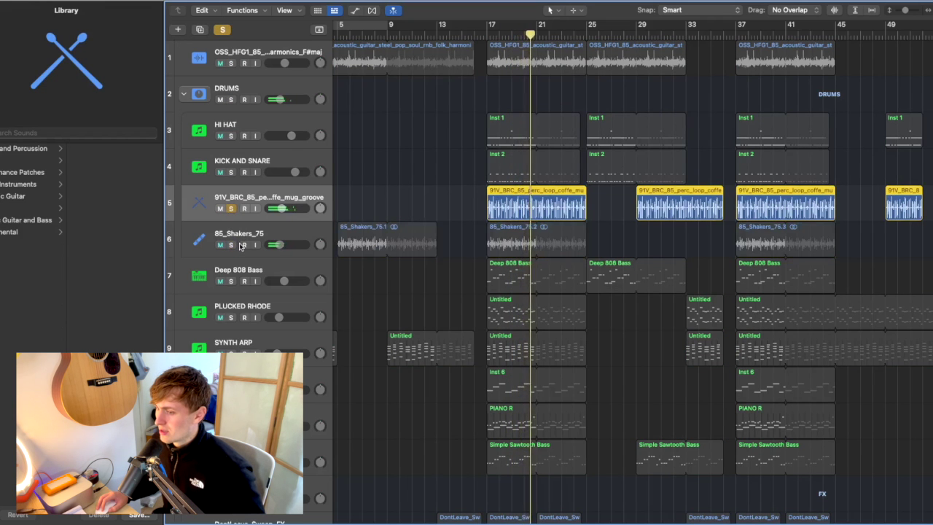
pyautogui.click(231, 208)
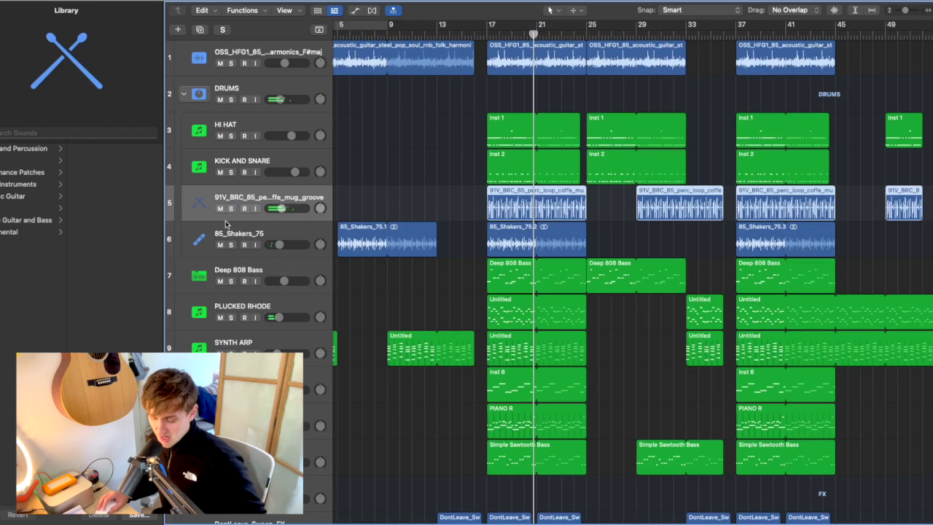
# - Examine the Sample Delay settings on the coffee mug percussion loop and the shakers track side by side, and close both plug-ins
pyautogui.press('x')
pyautogui.click(369, 266)
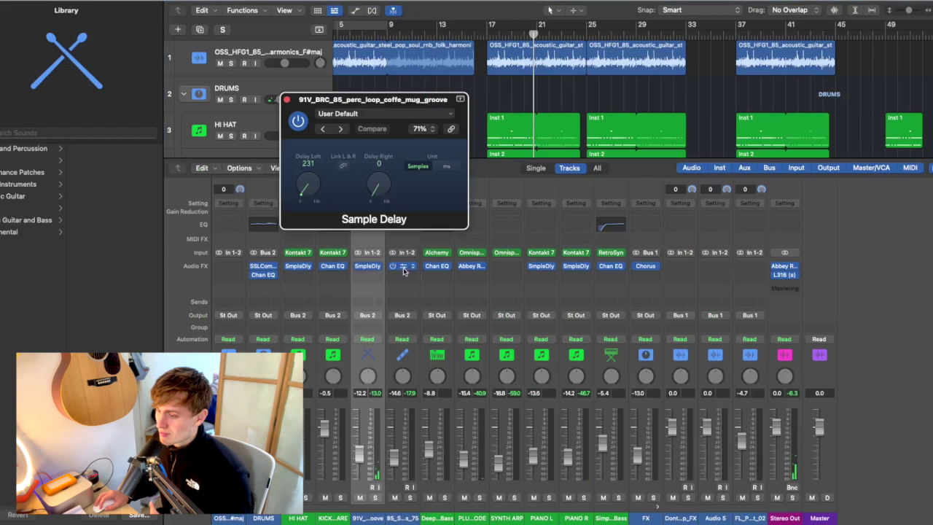
pyautogui.click(402, 265)
pyautogui.moveTo(409, 107); pyautogui.dragTo(424, 78)
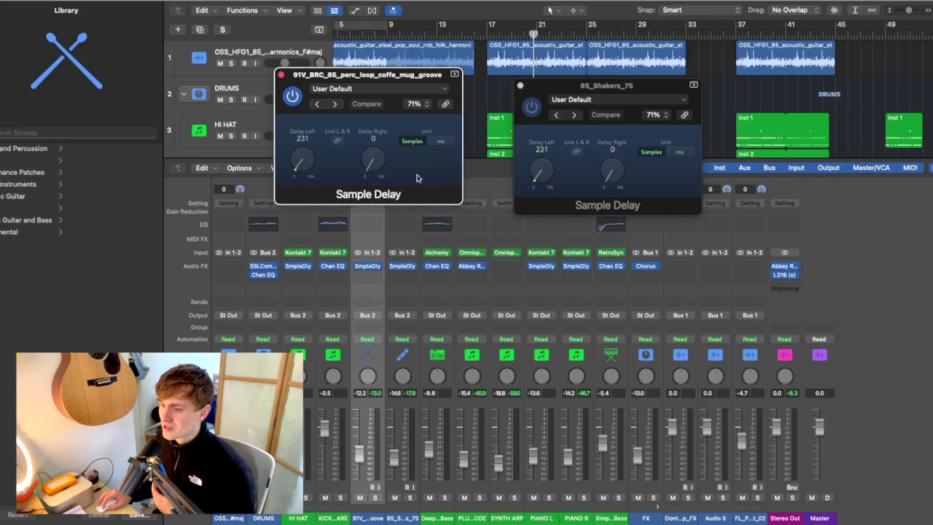
pyautogui.click(282, 75)
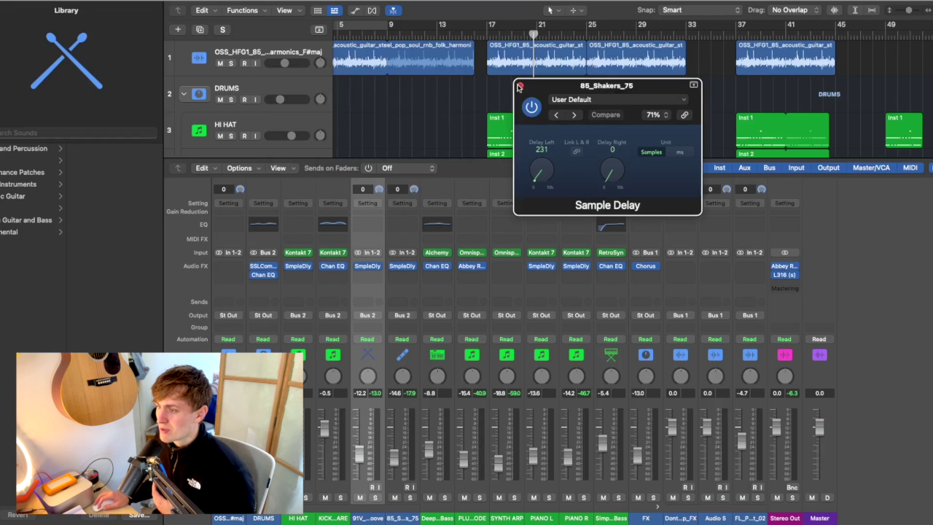
pyautogui.click(520, 86)
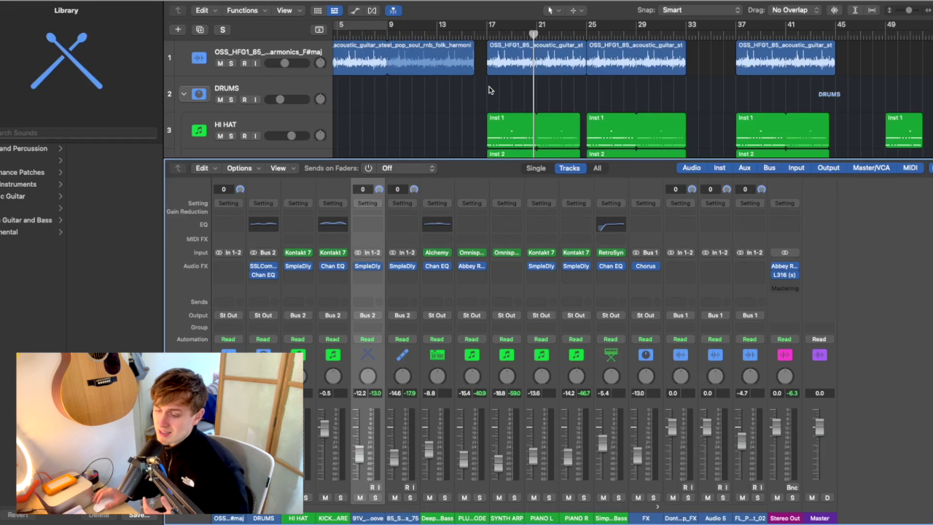
# - Open the DRUMS bus Channel EQ and SSLComp compressor, examine the EQ curve, and close the EQ
pyautogui.click(264, 274)
pyautogui.click(263, 266)
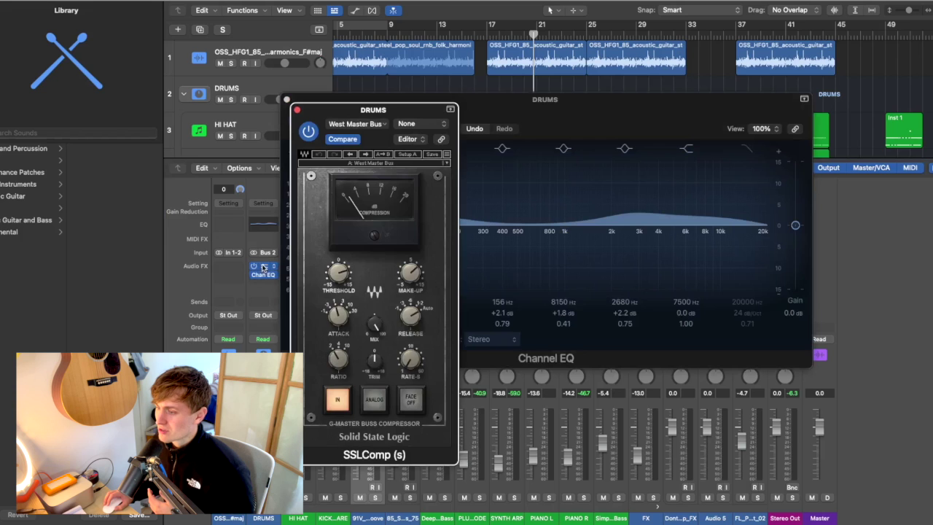
pyautogui.click(571, 103)
pyautogui.moveTo(571, 103); pyautogui.dragTo(662, 79)
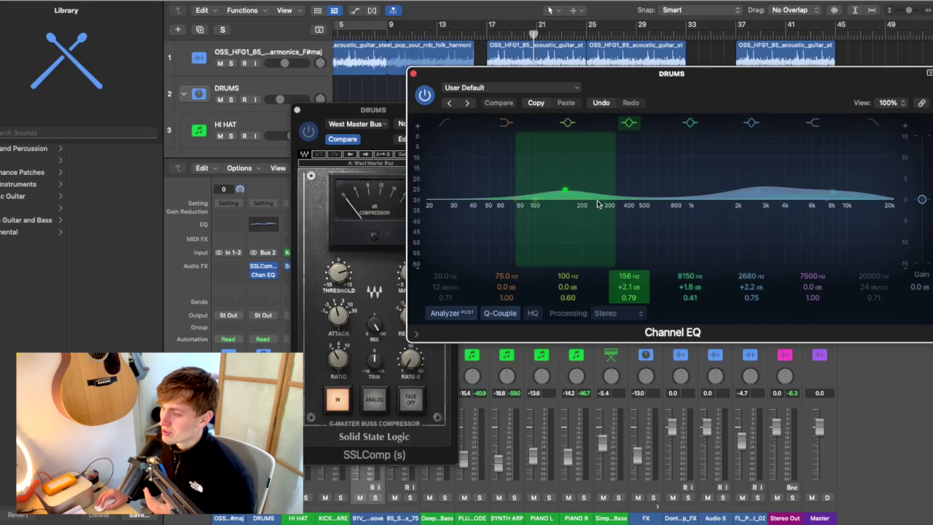
pyautogui.click(413, 73)
# - Compare the soloed DRUMS stack from bar 17 with SSLComp bypassed and enabled, ending with the compressor on and the stack unsoloed
pyautogui.moveTo(389, 110); pyautogui.dragTo(514, 75)
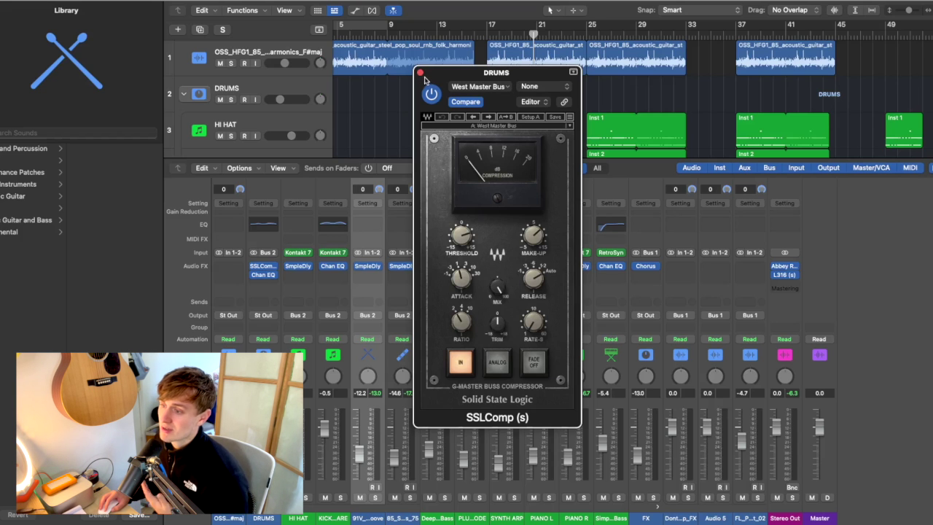
pyautogui.moveTo(442, 73); pyautogui.dragTo(640, 88)
pyautogui.click(487, 33)
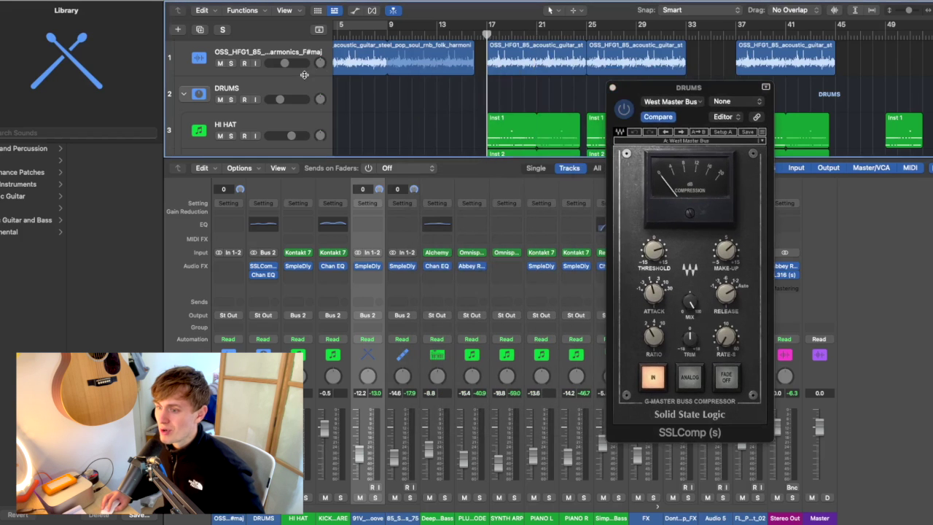
pyautogui.click(231, 99)
pyautogui.press('space')
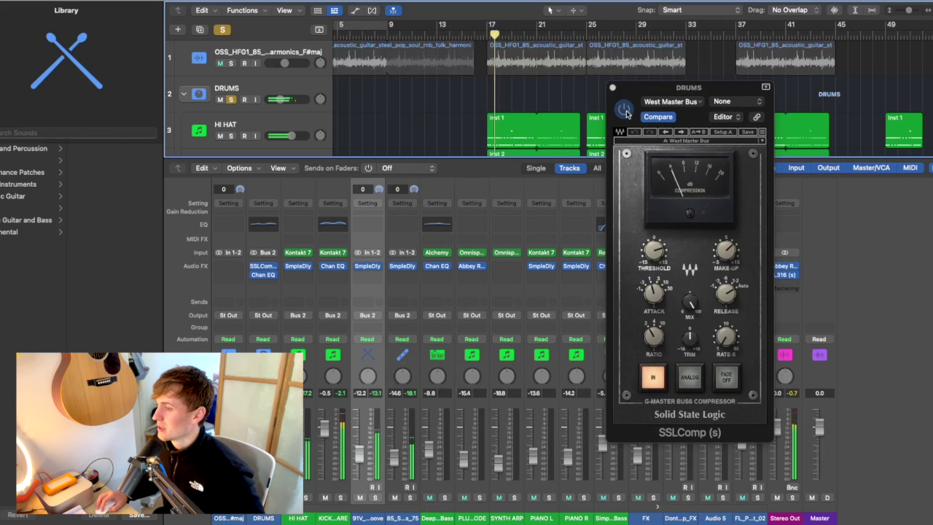
pyautogui.click(624, 110)
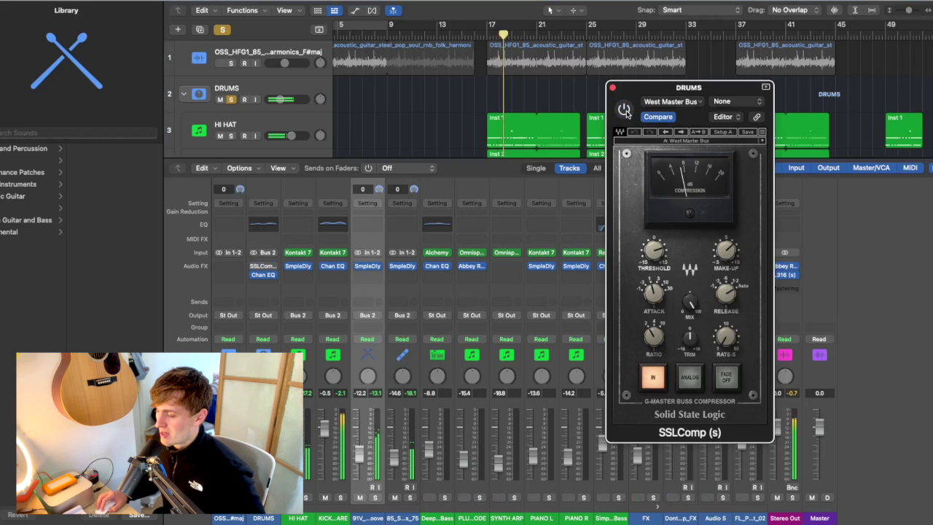
pyautogui.click(625, 110)
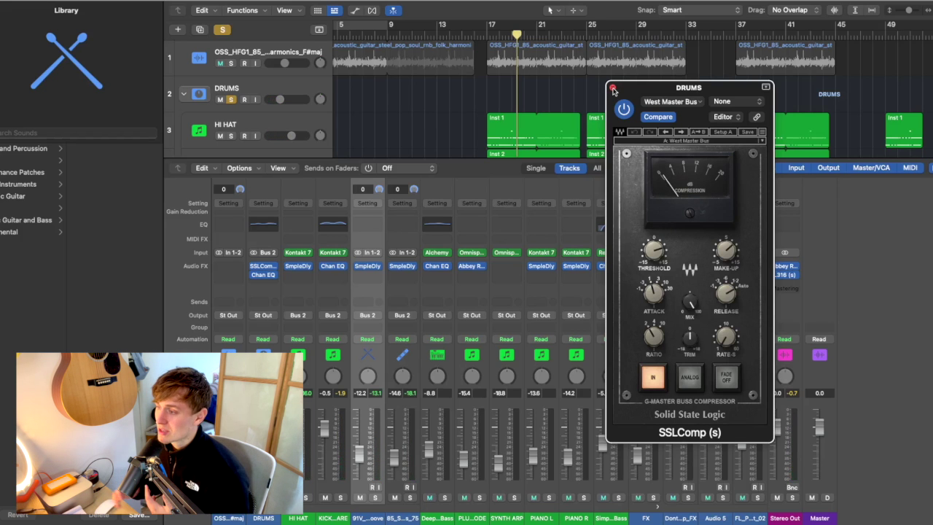
pyautogui.click(613, 87)
pyautogui.press('x')
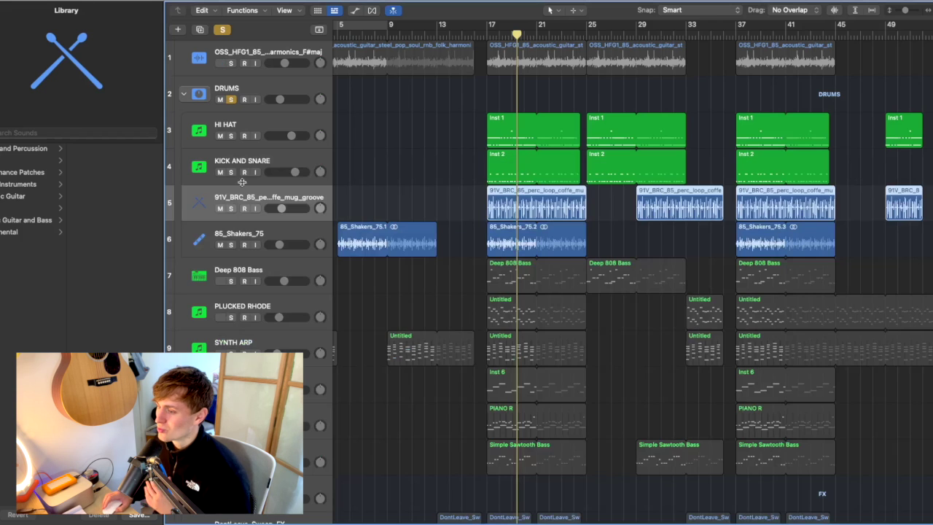
pyautogui.press('s')
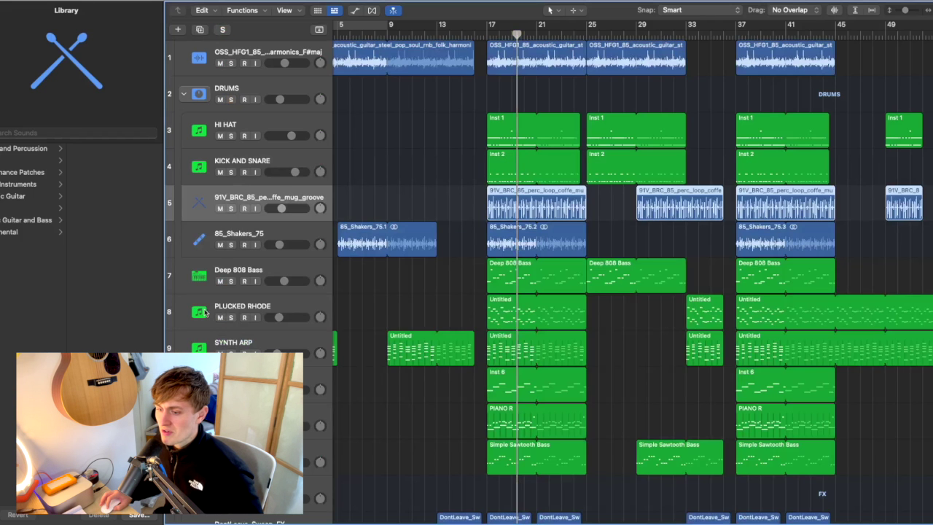
# - Solo the Deep 808 Bass track, examine its Alchemy instrument preset, and close the plug-in
pyautogui.click(230, 281)
pyautogui.click(273, 272)
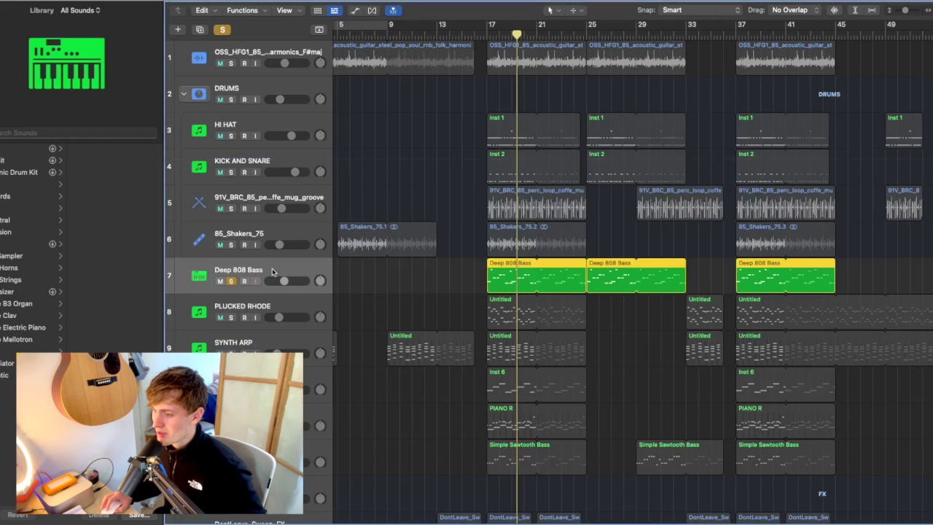
pyautogui.press('x')
pyautogui.click(440, 255)
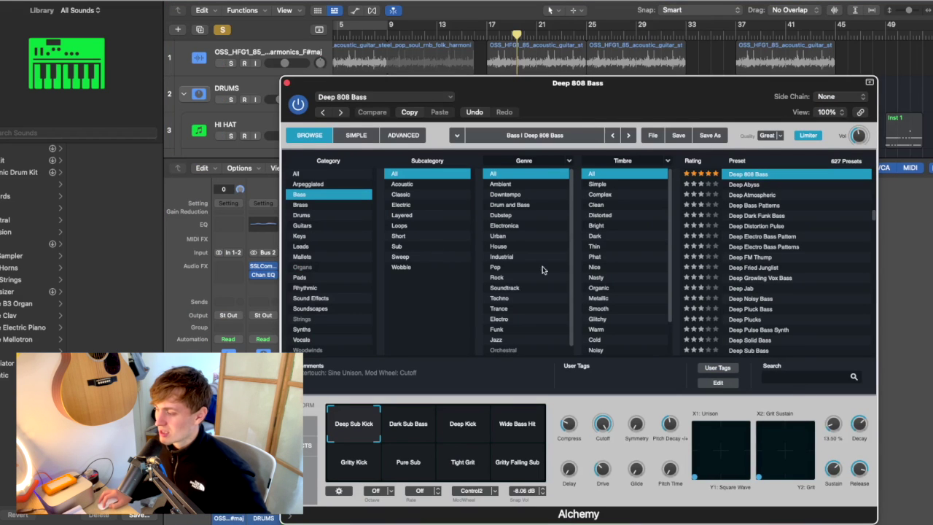
pyautogui.click(288, 84)
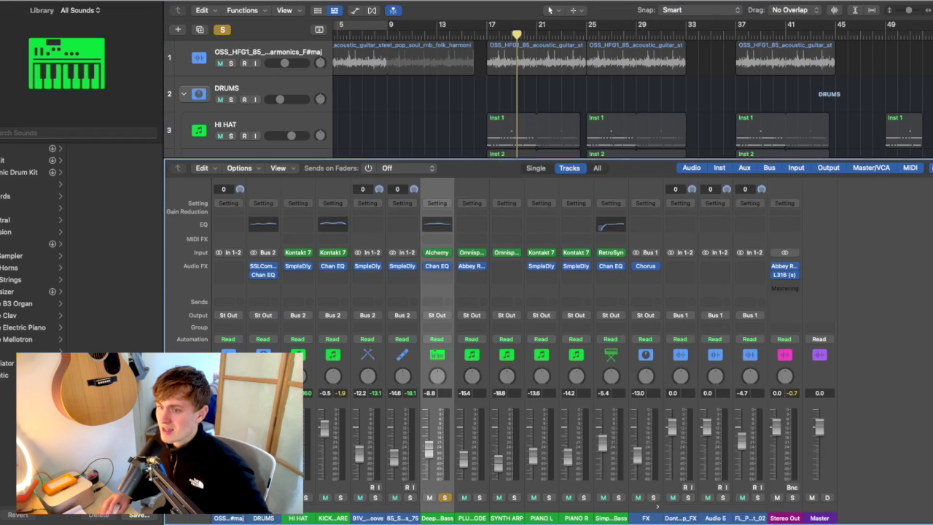
# - Audition the soloed Deep 808 Bass from bar 17, unsolo it, and select the PLUCKED RHODE track
pyautogui.press('x')
pyautogui.click(489, 32)
pyautogui.press('space')
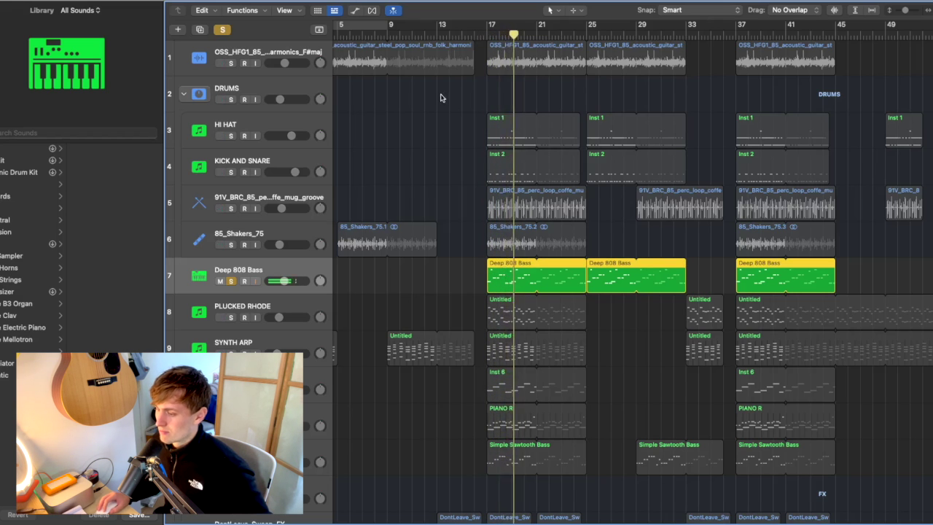
pyautogui.click(234, 280)
pyautogui.click(232, 281)
pyautogui.click(294, 308)
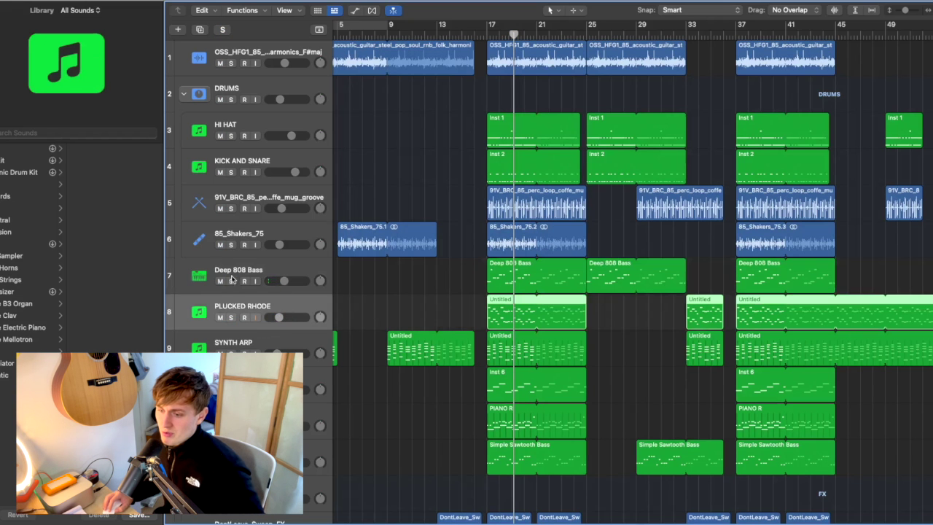
# - Solo the guitar, the drum tracks and Deep 808 Bass together, audition them from bar 17, and clear all solos
pyautogui.moveTo(230, 281); pyautogui.dragTo(231, 64)
pyautogui.click(487, 32)
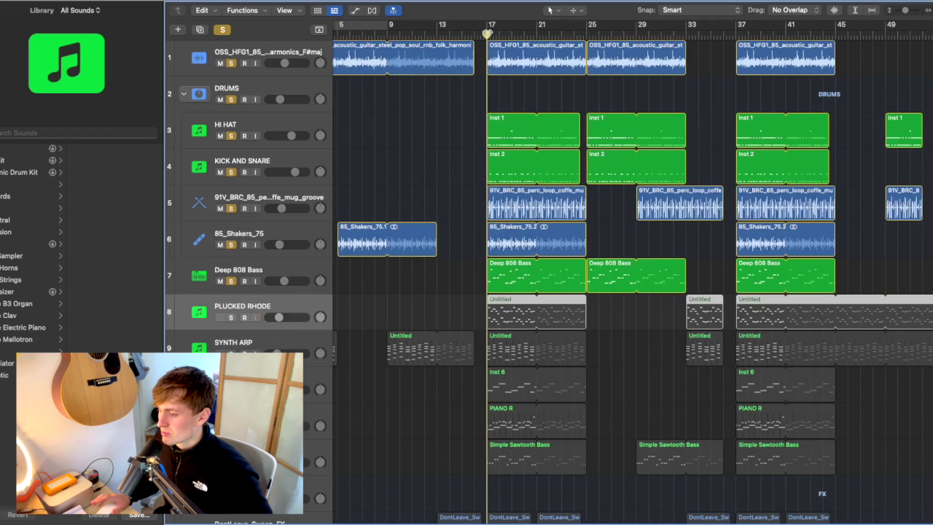
pyautogui.press('space')
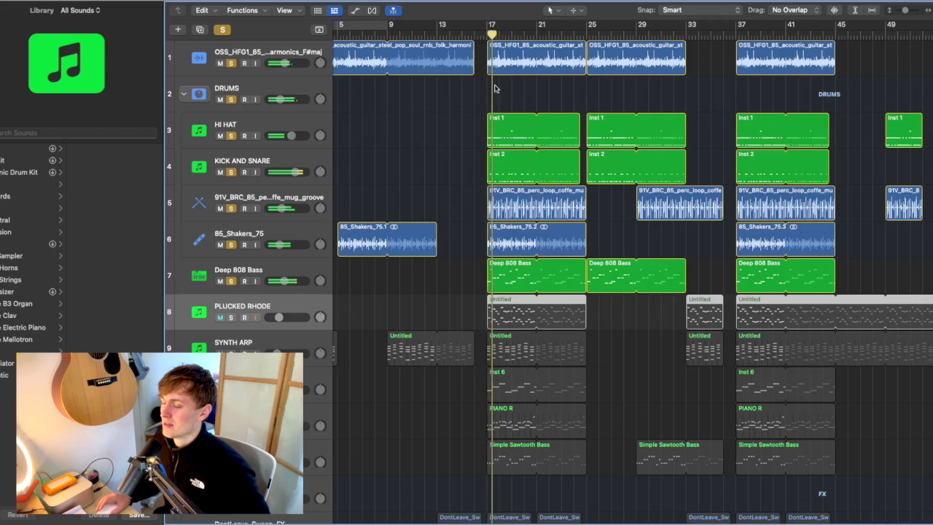
pyautogui.scroll(-1, 440, 141)
pyautogui.scroll(1, 440, 140)
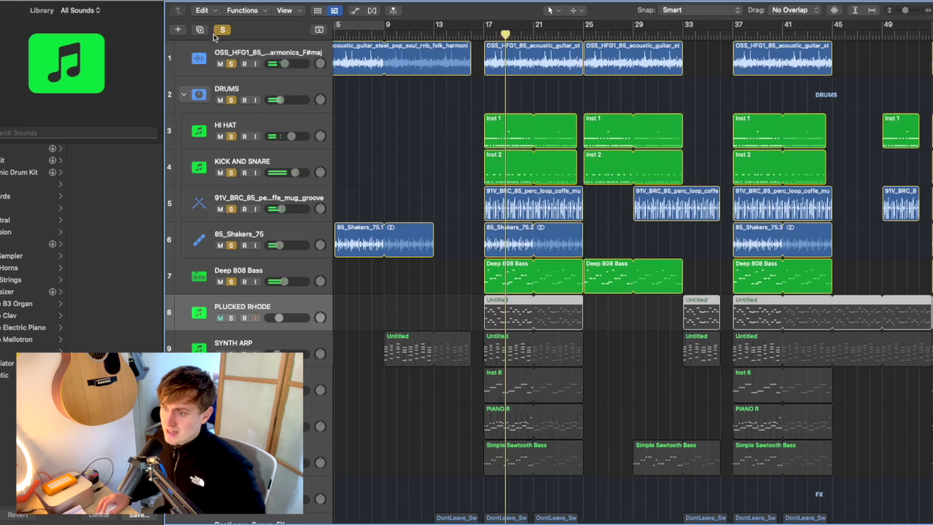
pyautogui.click(224, 29)
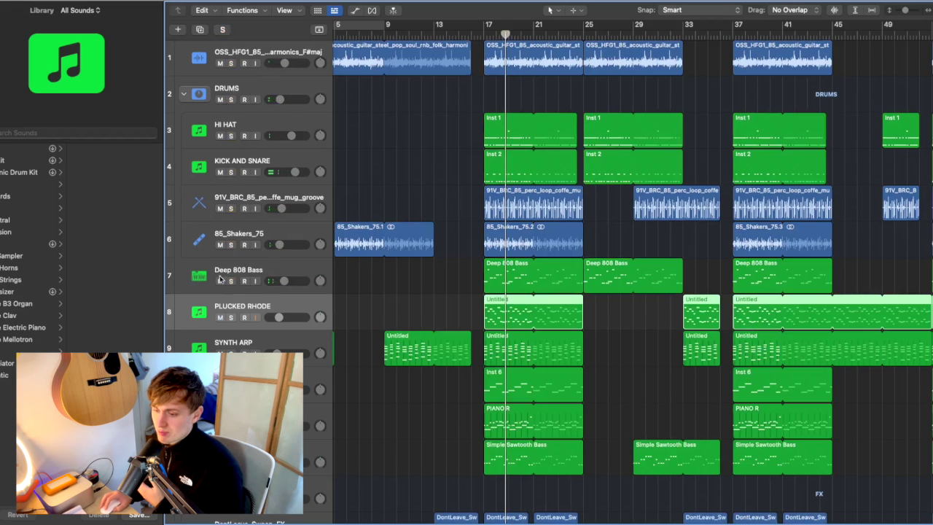
# - Solo the PLUCKED RHODE track, examine its Rhodesy Guitaret patch in Omnisphere, and close the instrument
pyautogui.click(230, 318)
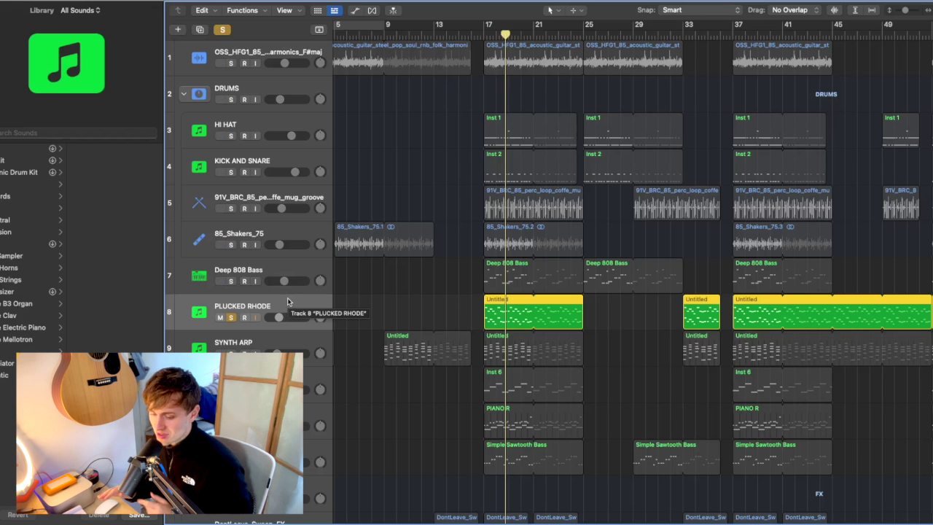
pyautogui.press('x')
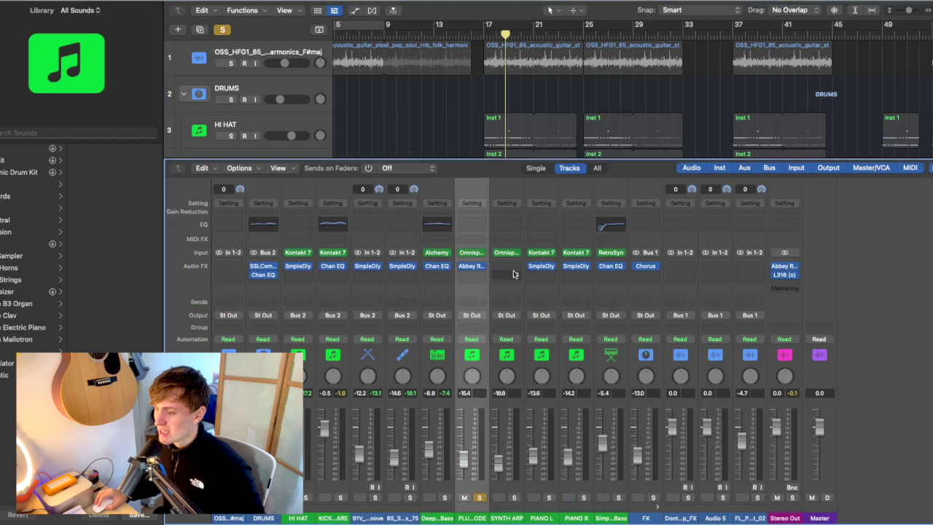
pyautogui.click(471, 254)
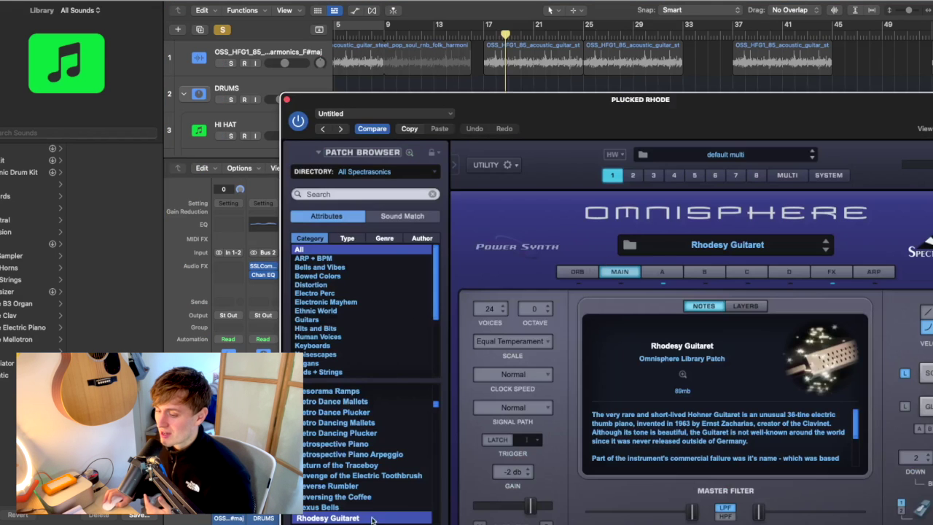
pyautogui.click(286, 100)
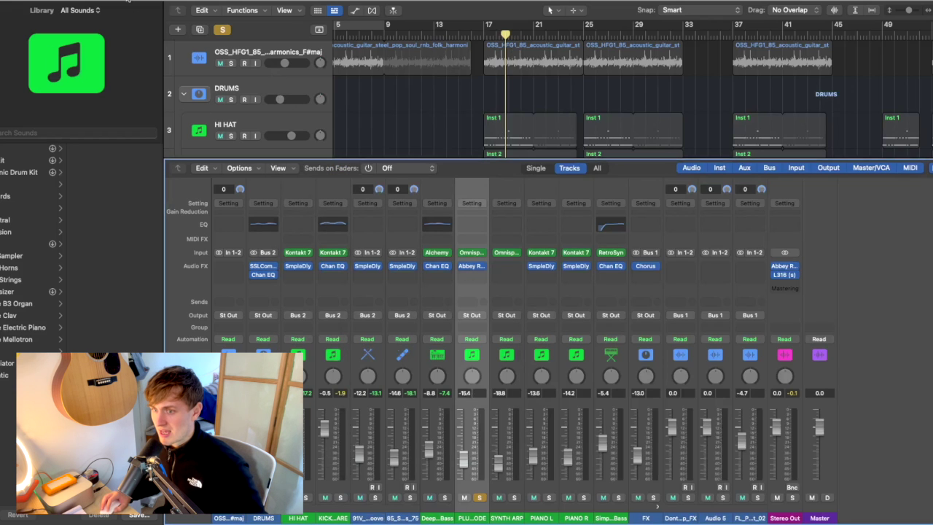
# - Open the Abbey Road Saturator on PLUCKED RHODE, move it clear of the tracks, and audition the part from bar 17 with the effect on
pyautogui.click(471, 268)
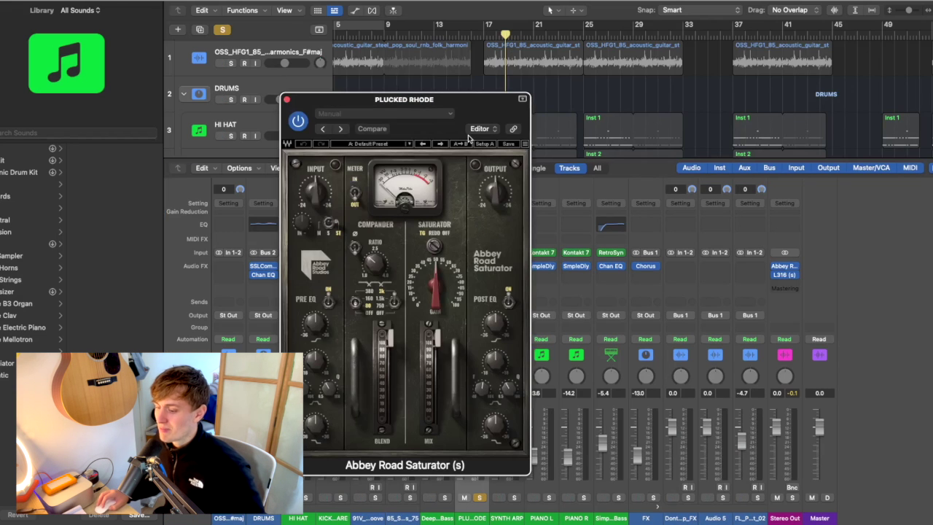
pyautogui.moveTo(462, 119); pyautogui.dragTo(681, 49)
pyautogui.moveTo(738, 56); pyautogui.dragTo(825, 59)
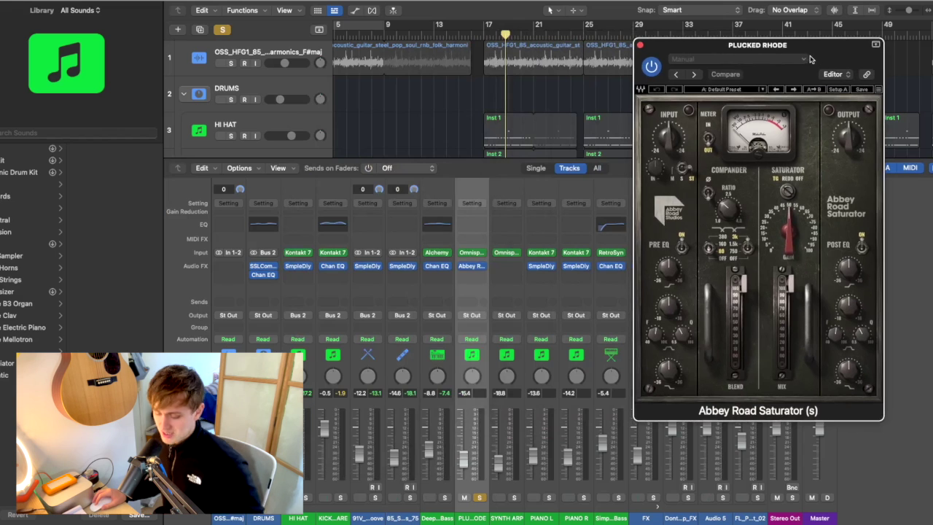
pyautogui.press('x')
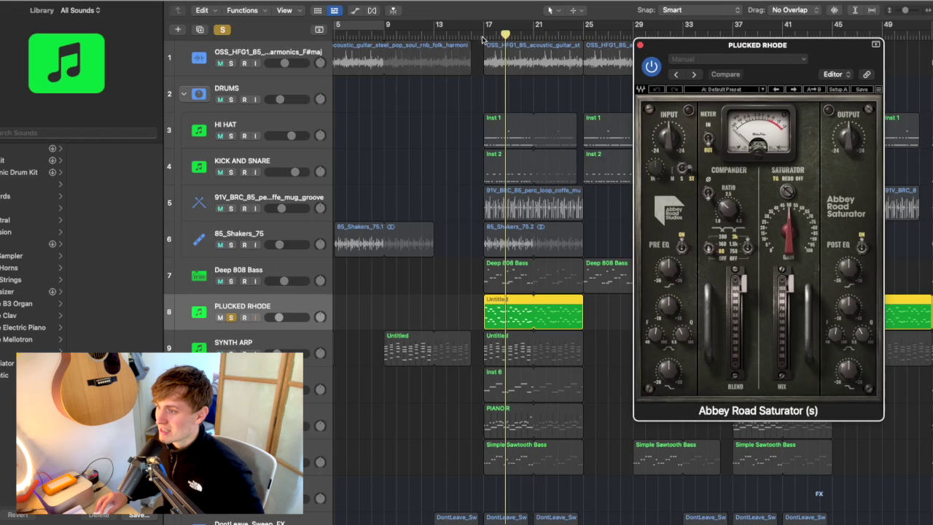
pyautogui.click(484, 33)
pyautogui.press('space')
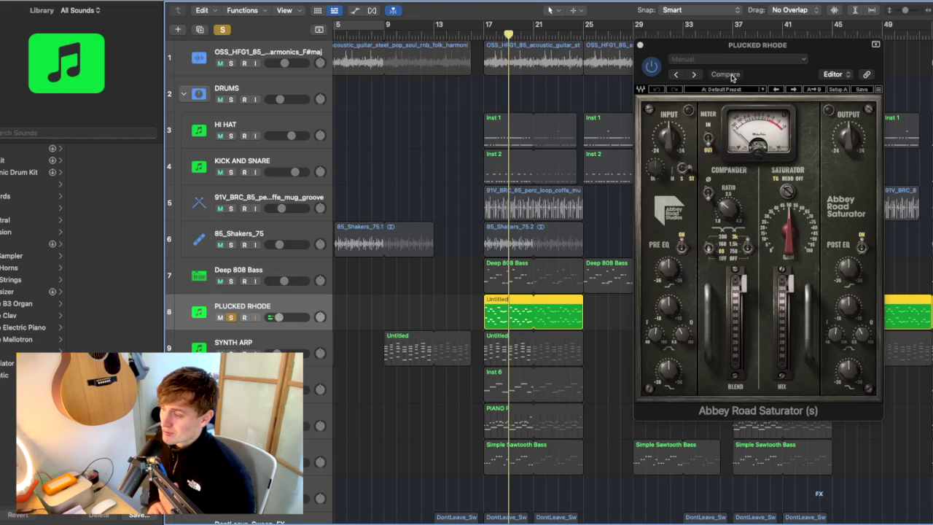
# - Bypass the Abbey Road Saturator, compare PLUCKED RHODE from bar 17, re-enable the effect, and close its window
pyautogui.click(651, 67)
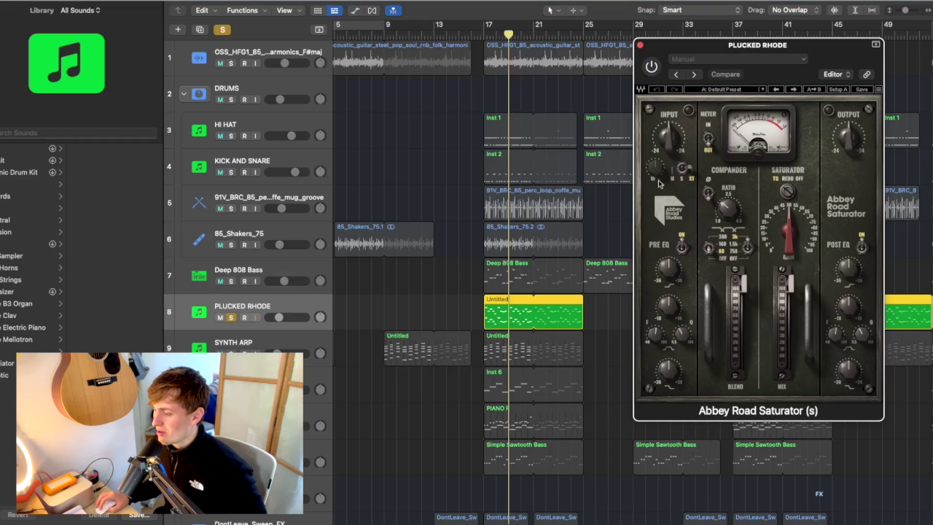
pyautogui.click(479, 45)
pyautogui.press('space')
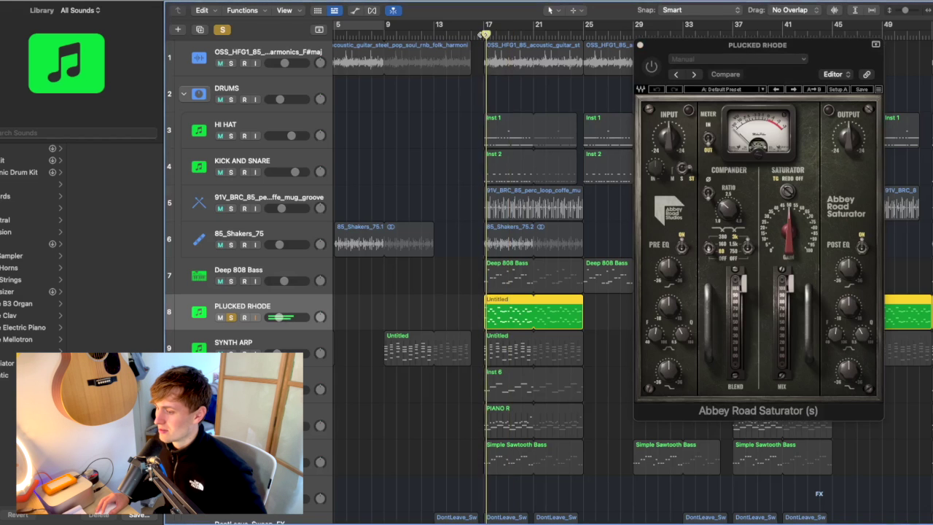
pyautogui.click(653, 68)
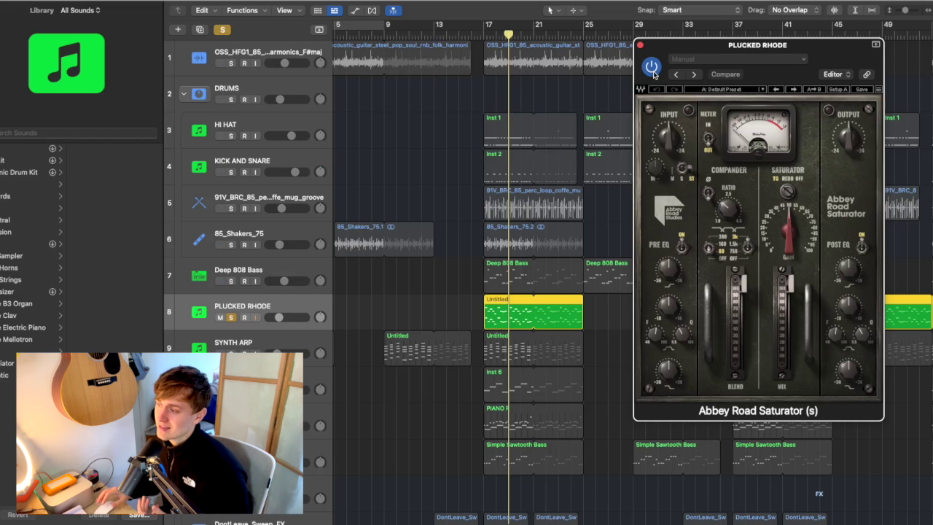
pyautogui.moveTo(834, 55); pyautogui.dragTo(792, 42)
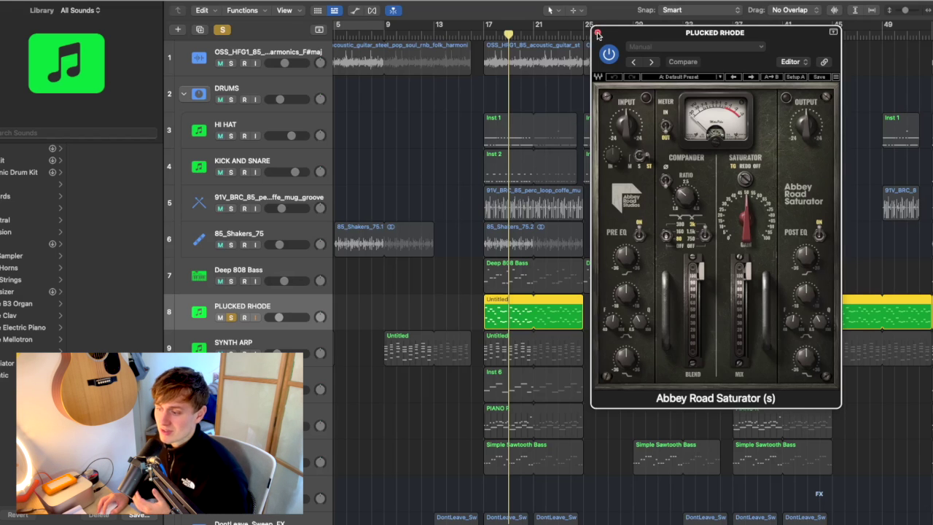
pyautogui.click(597, 34)
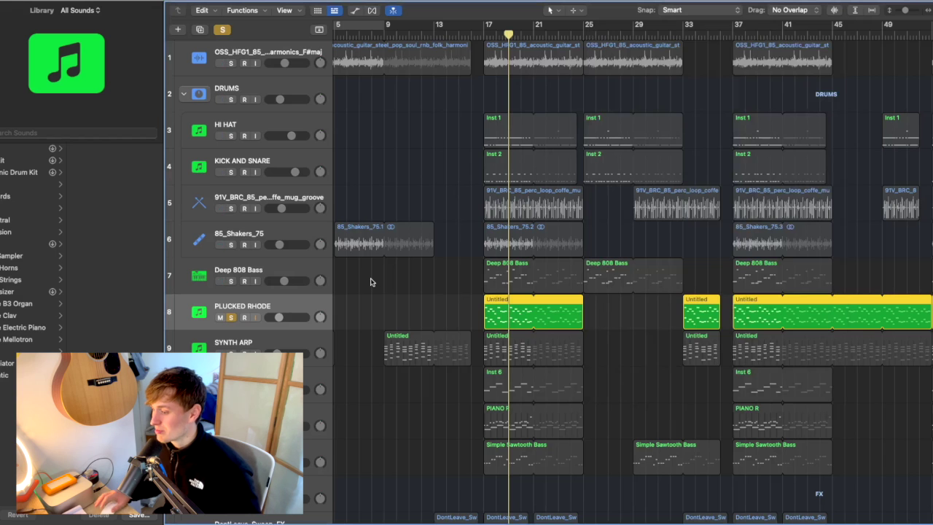
# - Solo the SYNTH ARP track on its own by unsoloing PLUCKED RHODE
pyautogui.click(242, 339)
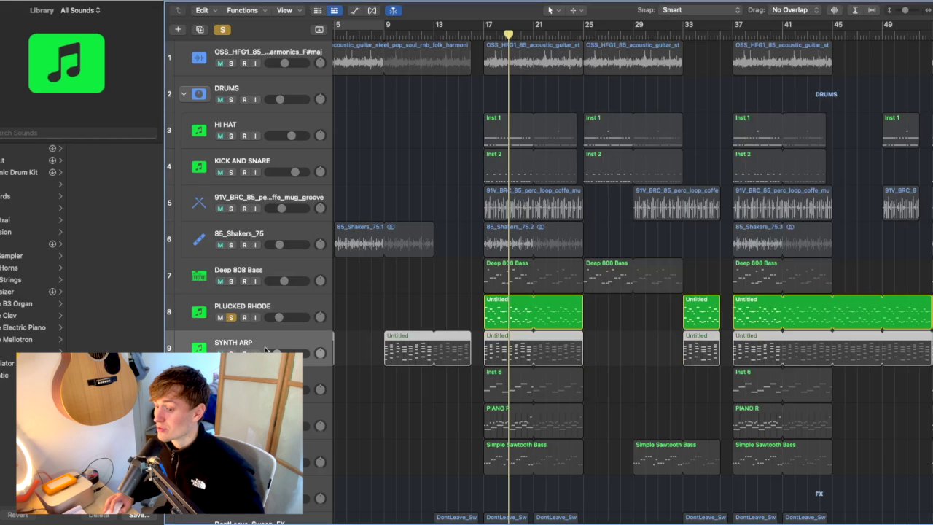
pyautogui.click(290, 310)
pyautogui.click(278, 343)
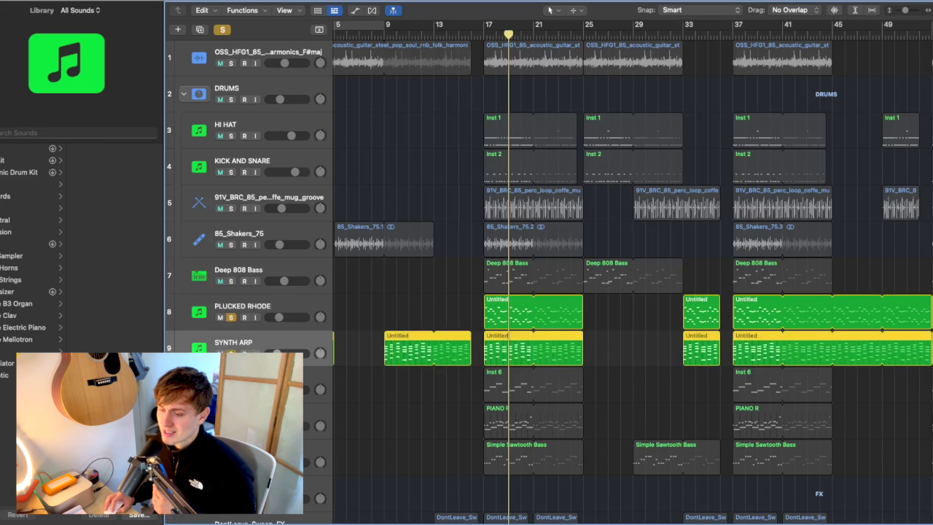
pyautogui.click(230, 317)
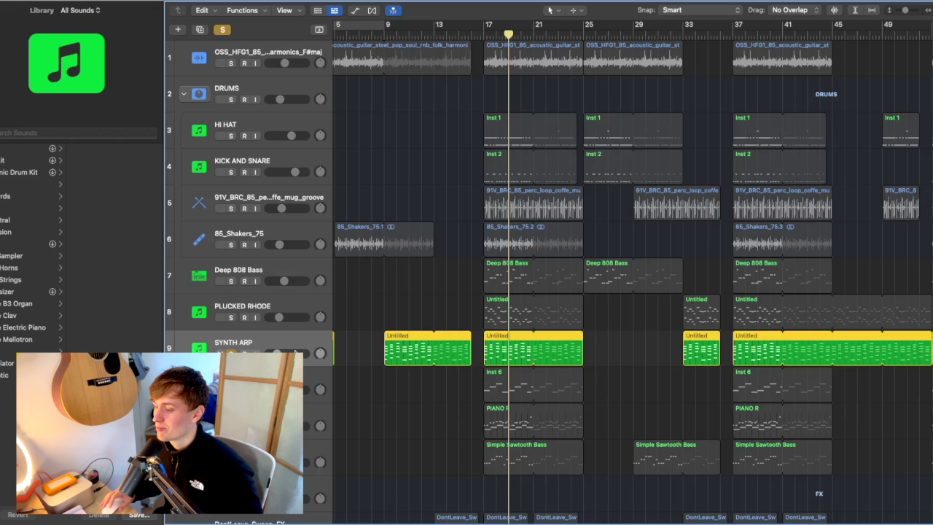
# - Examine the SYNTH ARP's Edison's Rhodes patch and its arpeggiator pattern in Omnisphere, and close the instrument
pyautogui.press('x')
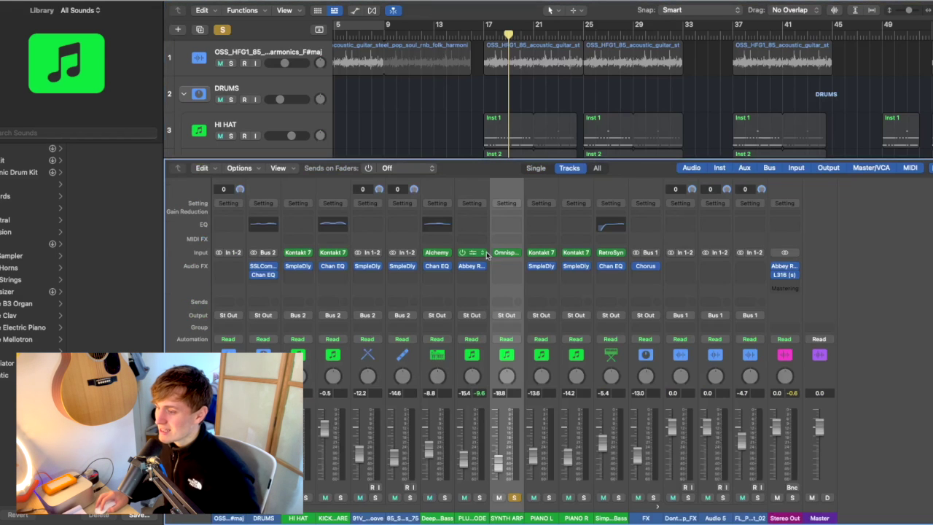
pyautogui.click(507, 252)
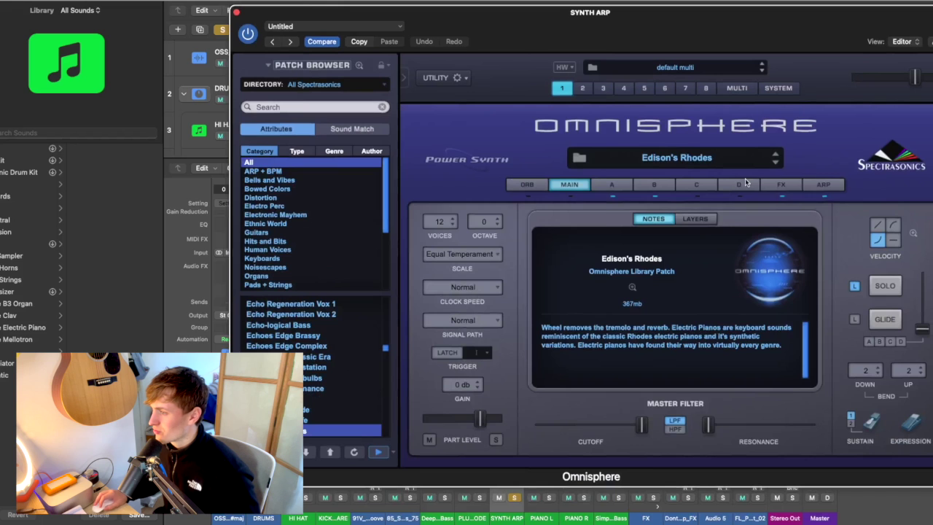
pyautogui.click(823, 186)
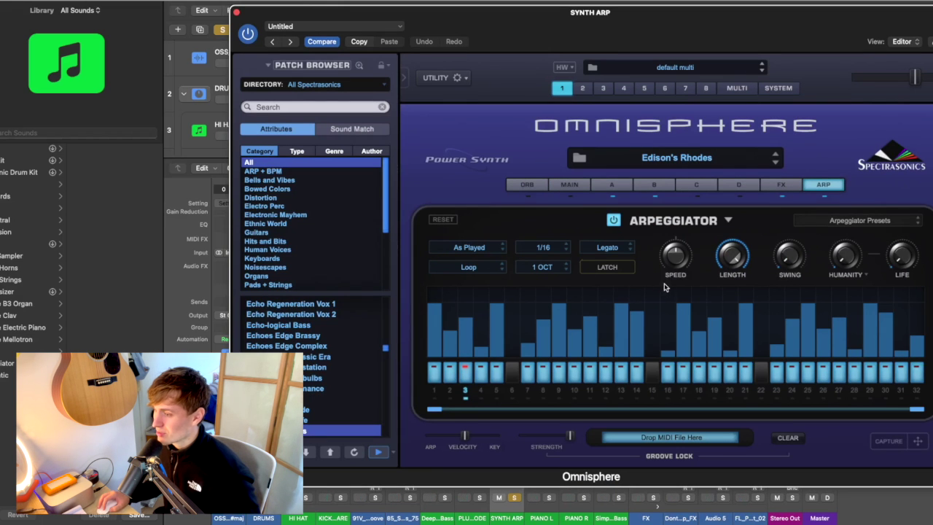
pyautogui.click(237, 12)
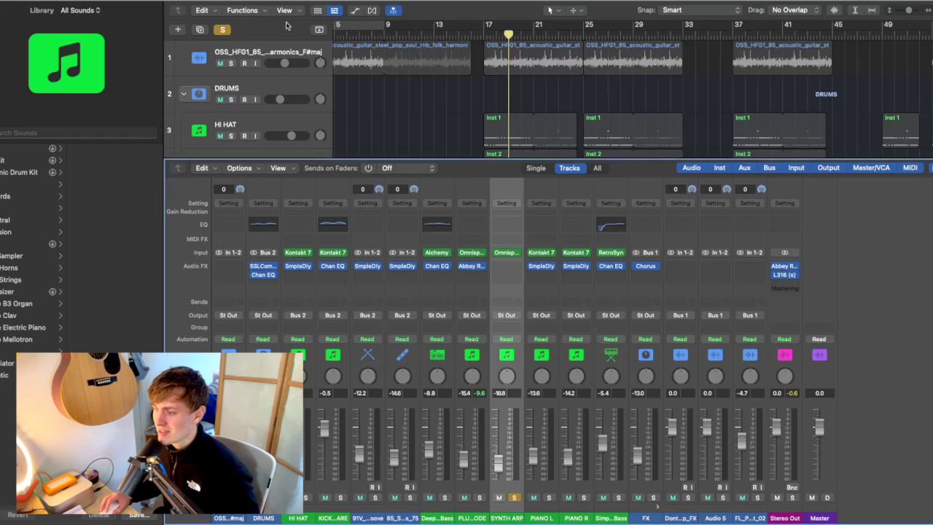
# - Audition the soloed SYNTH ARP from bar 17, and add PLUCKED RHODE to the solo to hear both together
pyautogui.press('x')
pyautogui.click(483, 35)
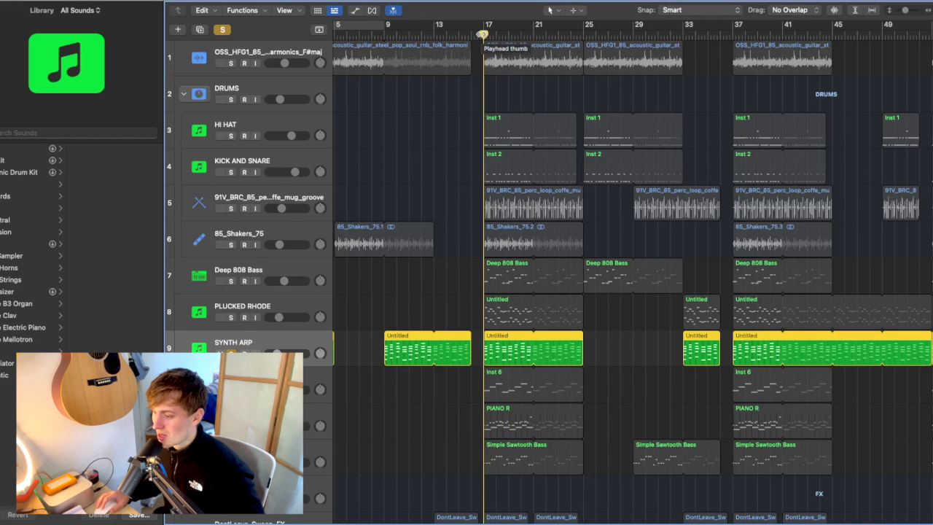
pyautogui.press('space')
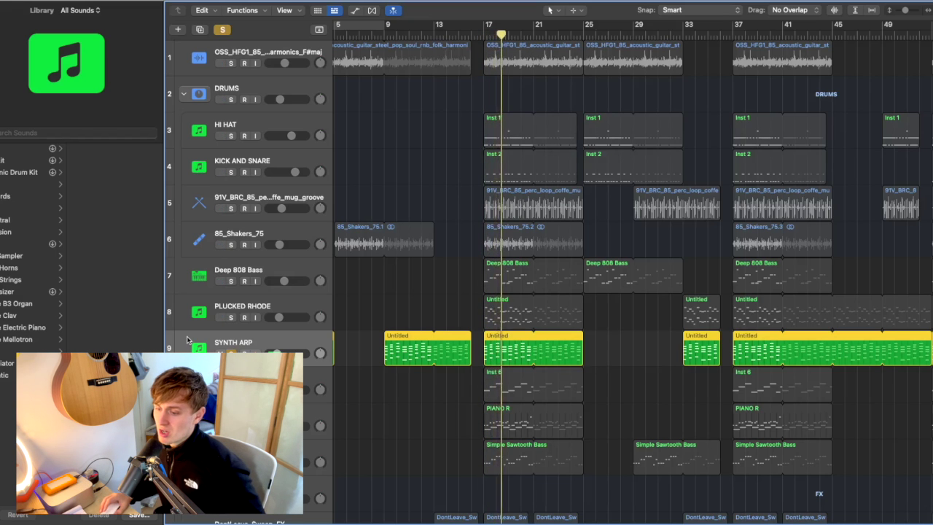
pyautogui.click(231, 317)
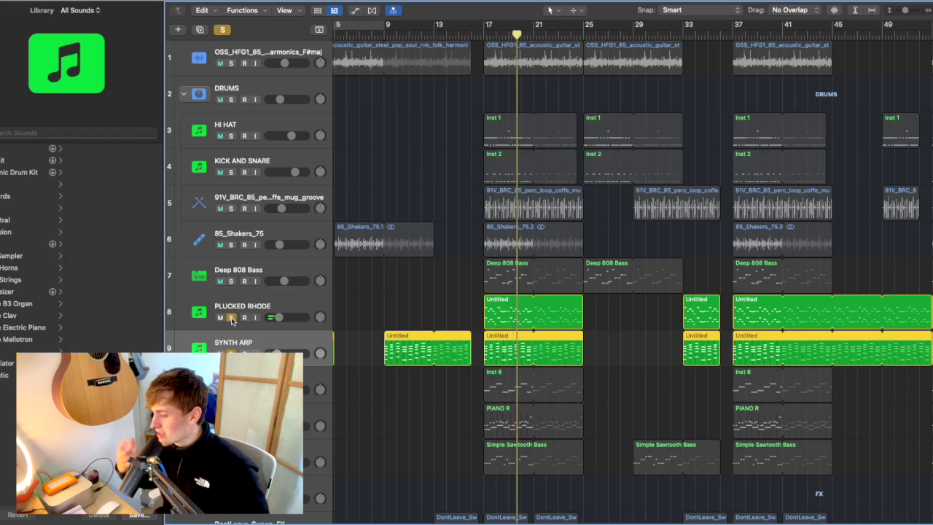
pyautogui.press('space')
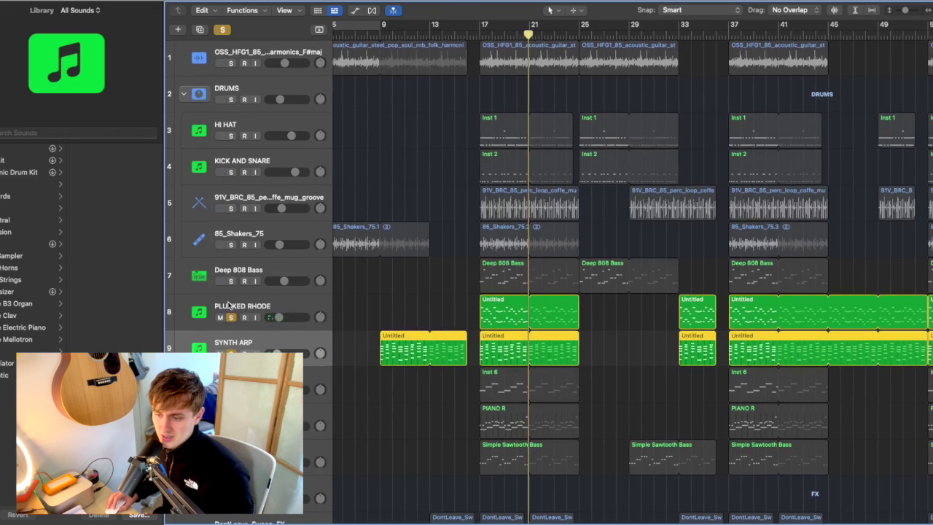
# - Add the guitar, drum tracks and Deep 808 Bass to the soloed rhode and arp, audition them from bar 17, and deselect the regions
pyautogui.moveTo(231, 284); pyautogui.dragTo(231, 62)
pyautogui.press('space')
pyautogui.press('space')
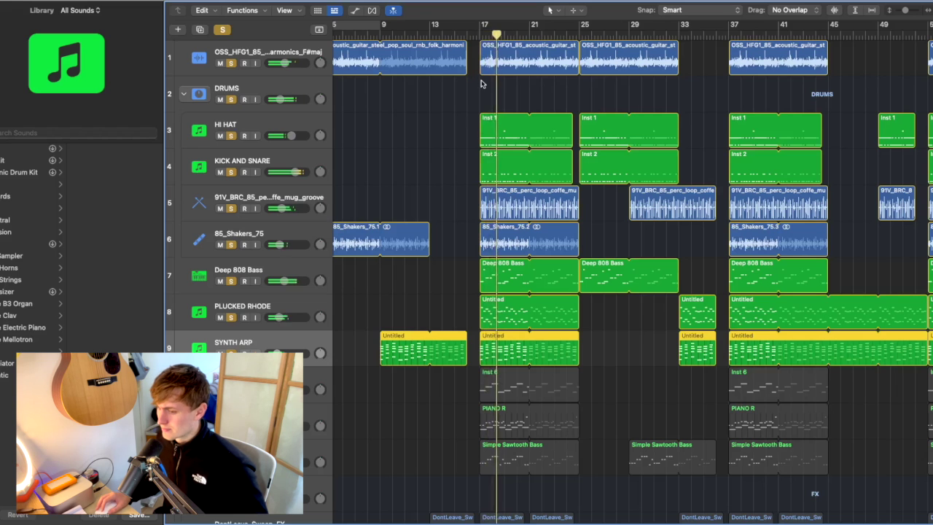
pyautogui.click(376, 316)
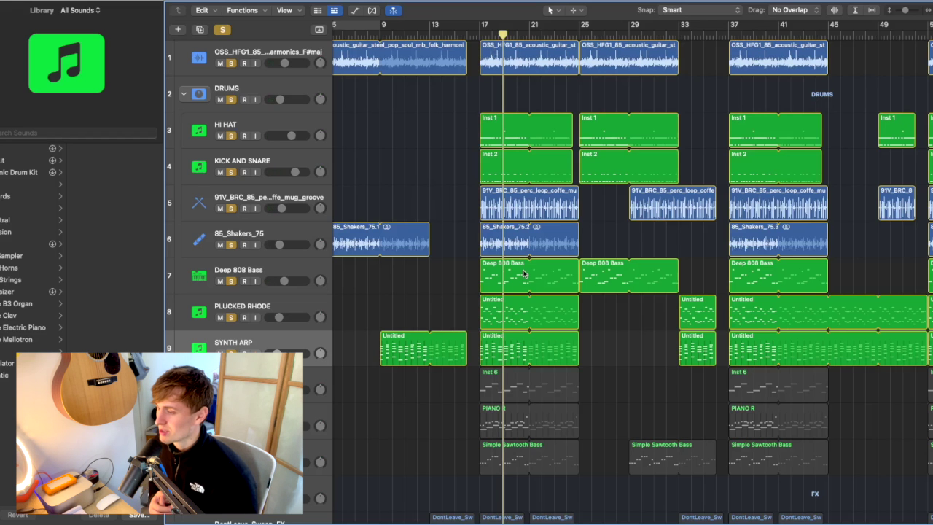
# - Clear the existing solos, and solo PIANO L and PIANO R together
pyautogui.scroll(-5, 522, 273)
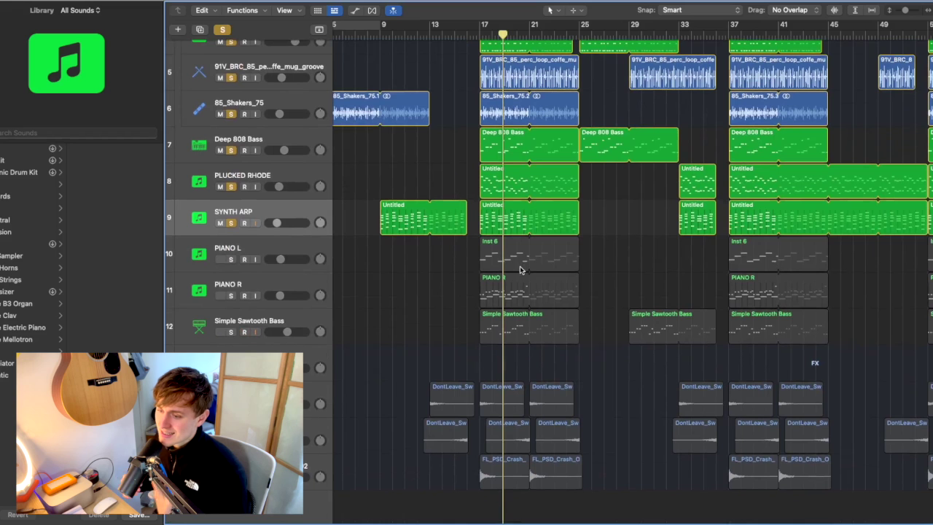
pyautogui.click(306, 251)
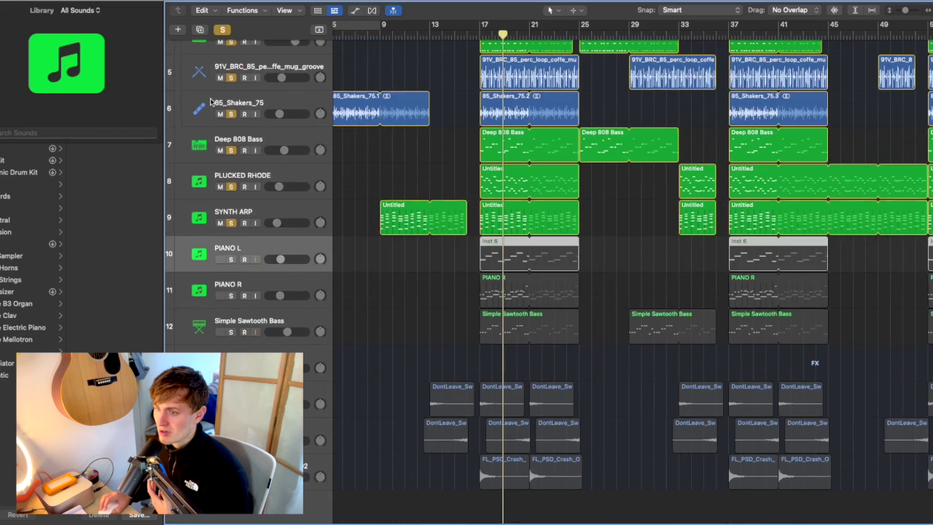
pyautogui.click(224, 29)
pyautogui.click(230, 259)
pyautogui.click(230, 295)
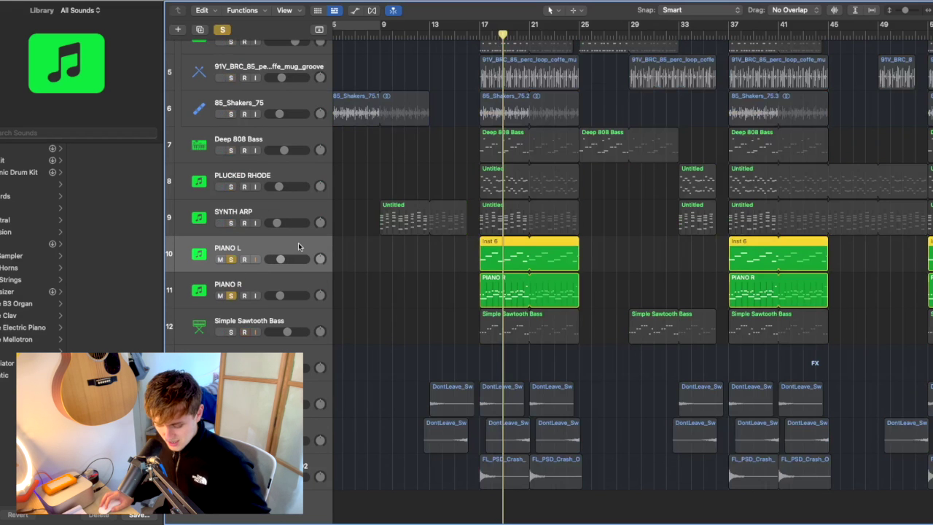
# - Examine the Sample Delay settings on the PIANO L and PIANO R channels in the mixer, and close both plug-ins and the mixer
pyautogui.press('x')
pyautogui.click(541, 265)
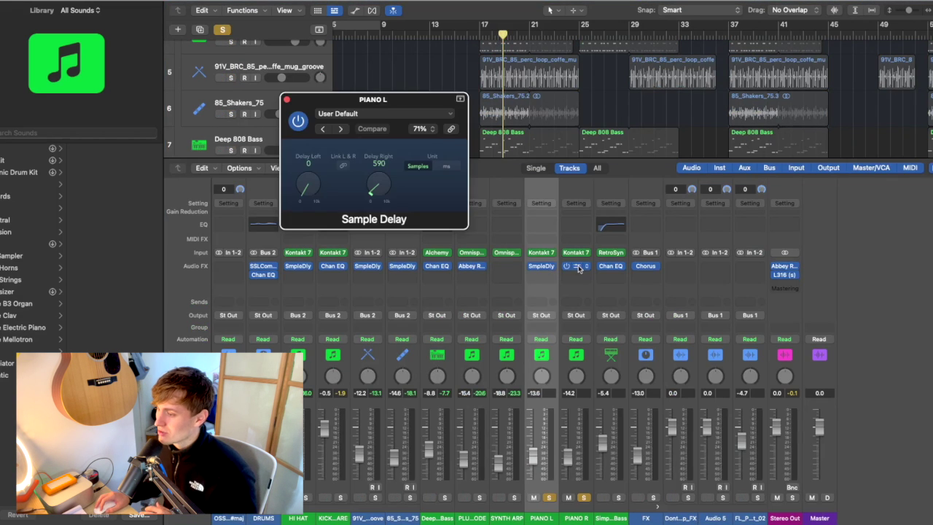
pyautogui.click(575, 265)
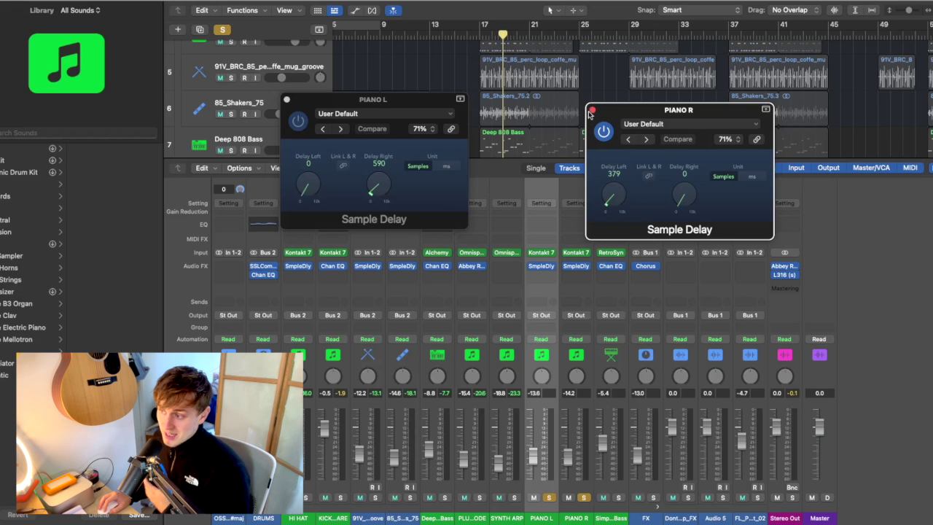
pyautogui.click(592, 110)
pyautogui.click(287, 99)
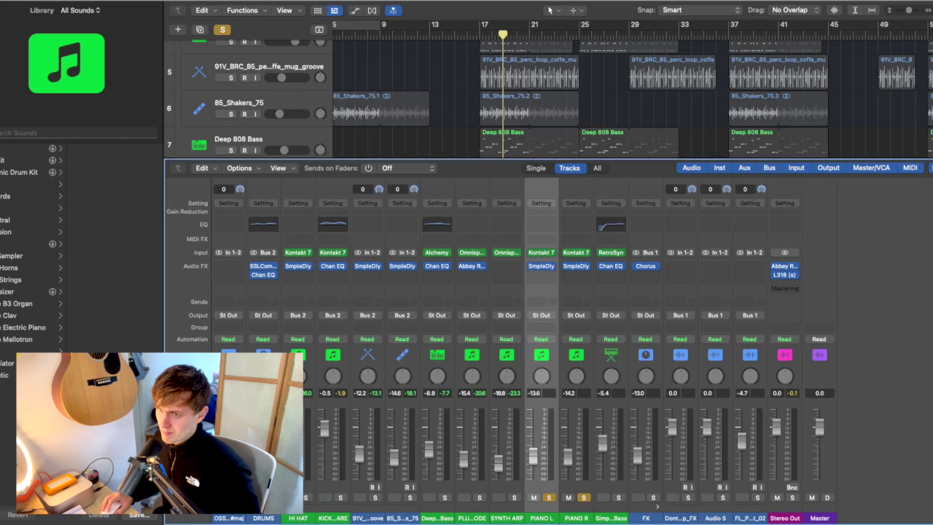
pyautogui.press('x')
# - Audition the two soloed piano tracks from bar 17, unsolo both of them and stop playback
pyautogui.press('r')
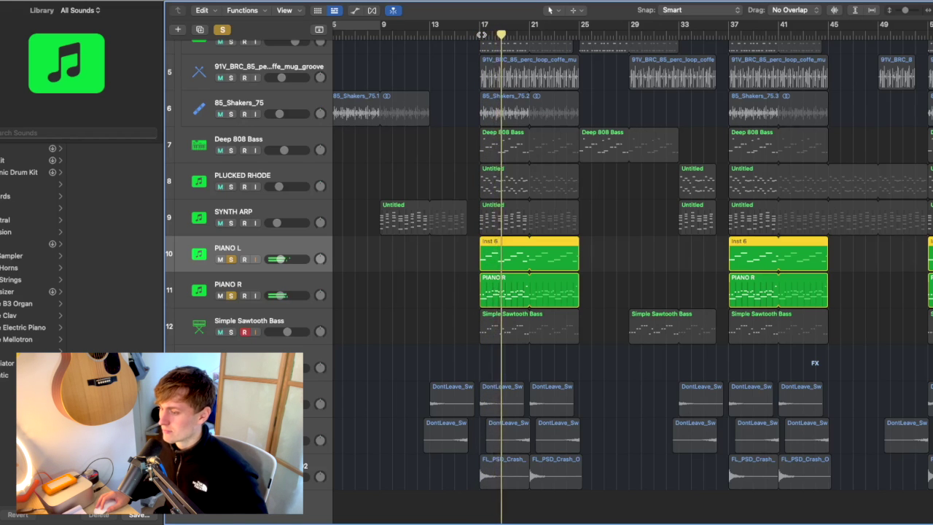
pyautogui.click(230, 259)
pyautogui.click(230, 296)
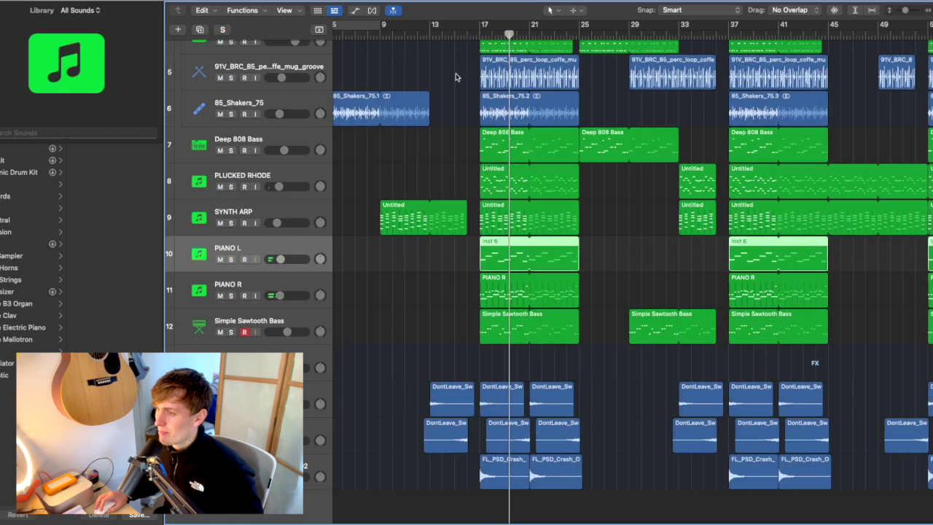
pyautogui.press('space')
# - Mute Simple Sawtooth Bass and the FX tracks, and audition the remaining parts from bar 17
pyautogui.moveTo(220, 332); pyautogui.dragTo(220, 476)
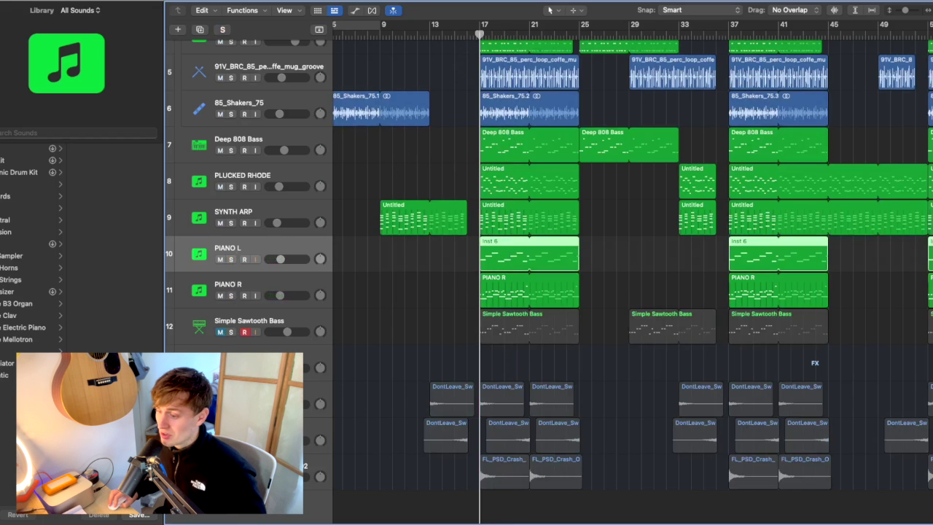
pyautogui.hscroll(3, 690, 310)
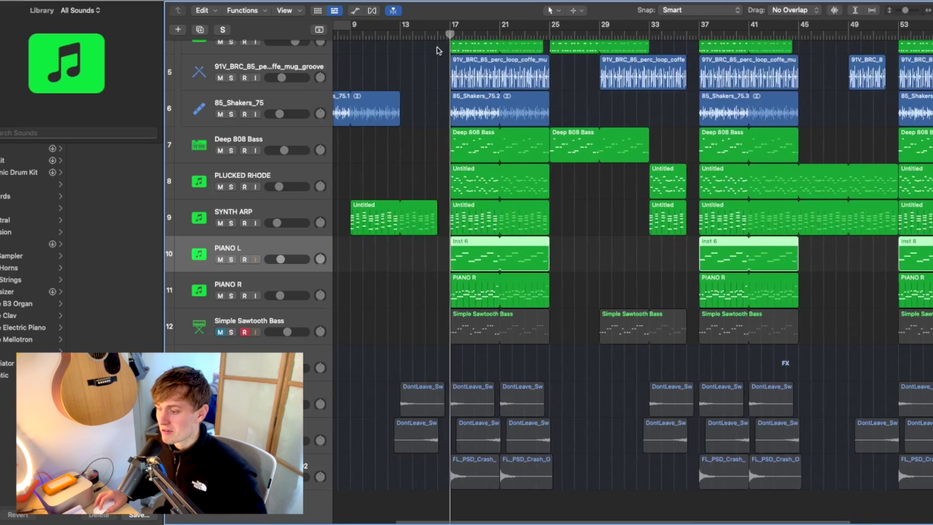
pyautogui.press('space')
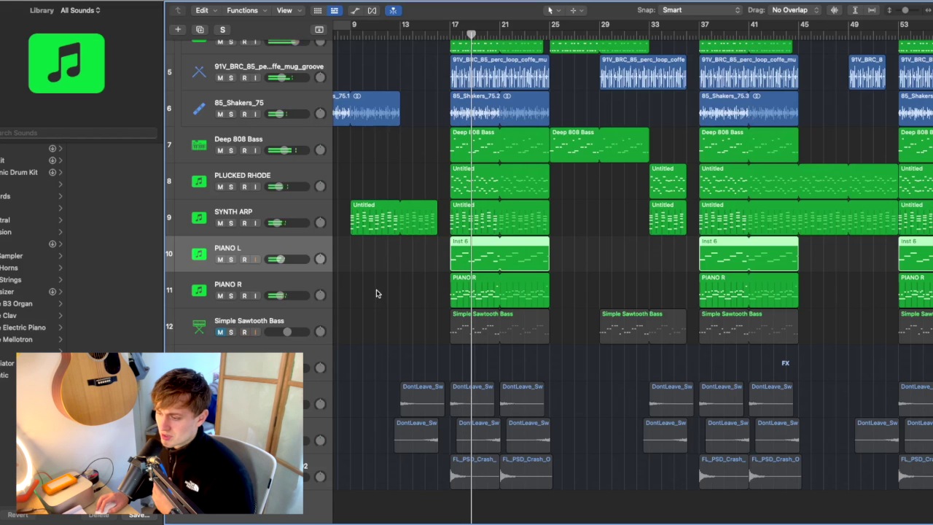
# - Unmute the Simple Sawtooth Bass track, solo it and audition it from bar 17
pyautogui.click(271, 324)
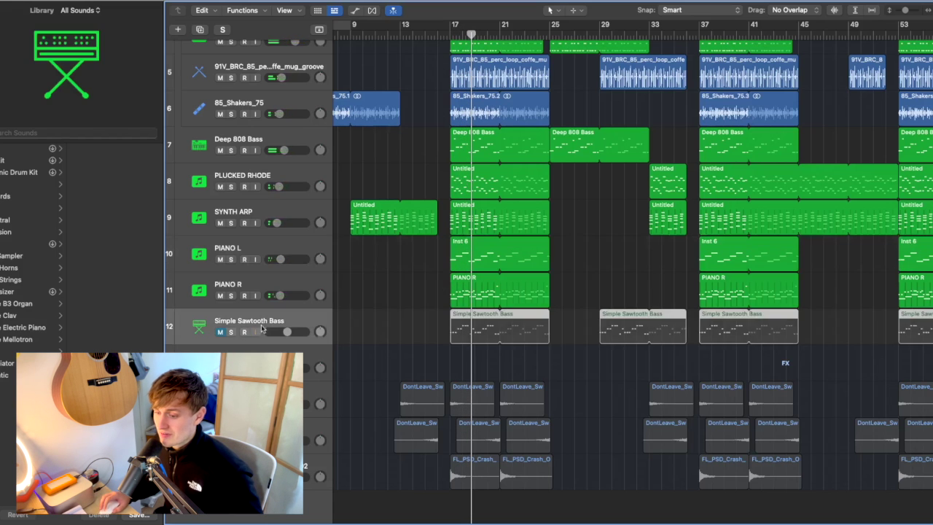
pyautogui.click(220, 333)
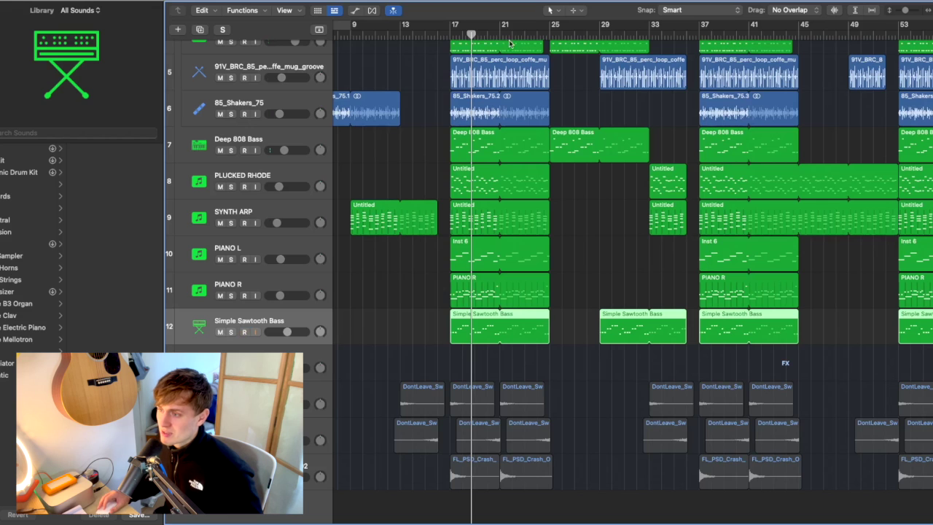
pyautogui.press('space')
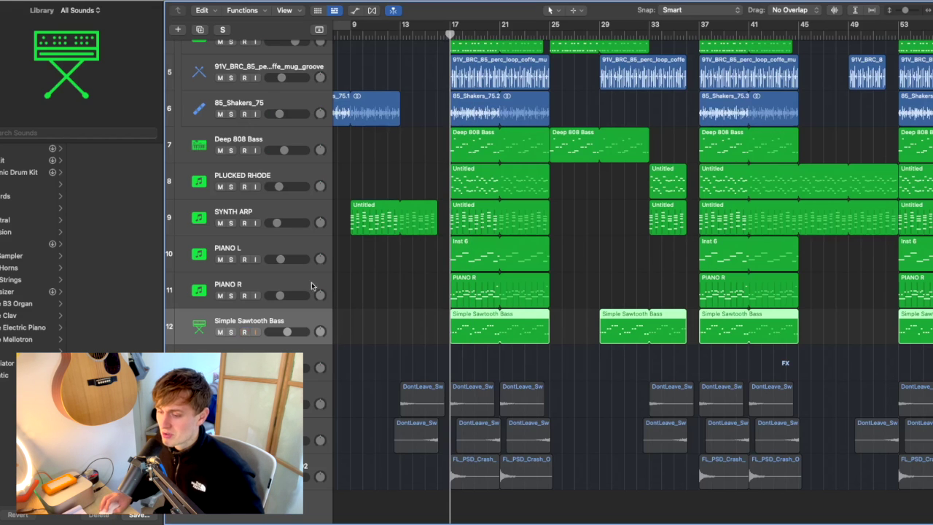
pyautogui.click(230, 332)
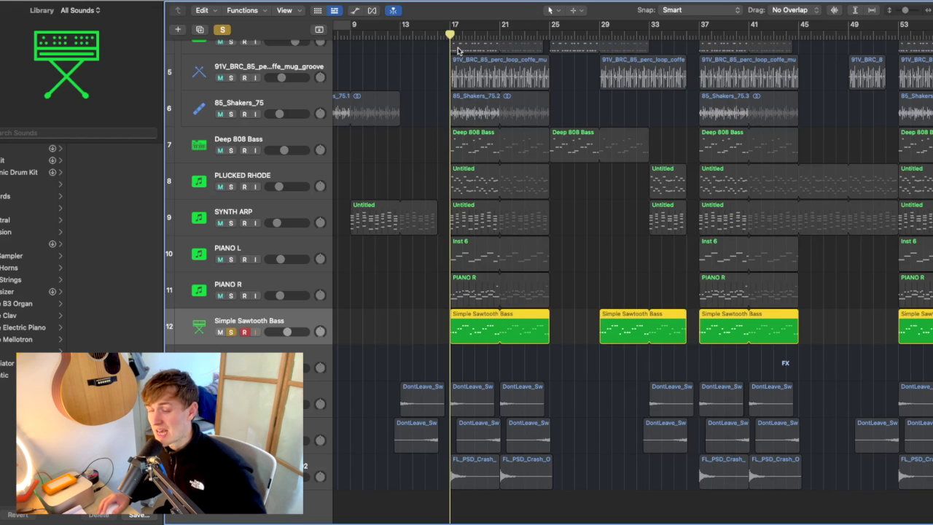
pyautogui.press('space')
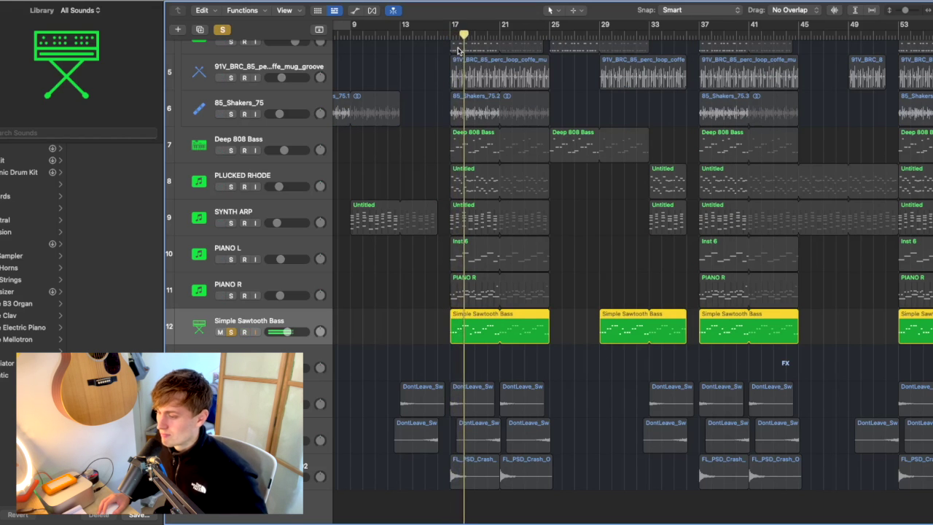
# - Add the pianos, SYNTH ARP, PLUCKED RHODE, Deep 808 Bass, drum tracks and guitar to the solo alongside Simple Sawtooth Bass
pyautogui.click(231, 295)
pyautogui.moveTo(231, 295); pyautogui.dragTo(231, 99)
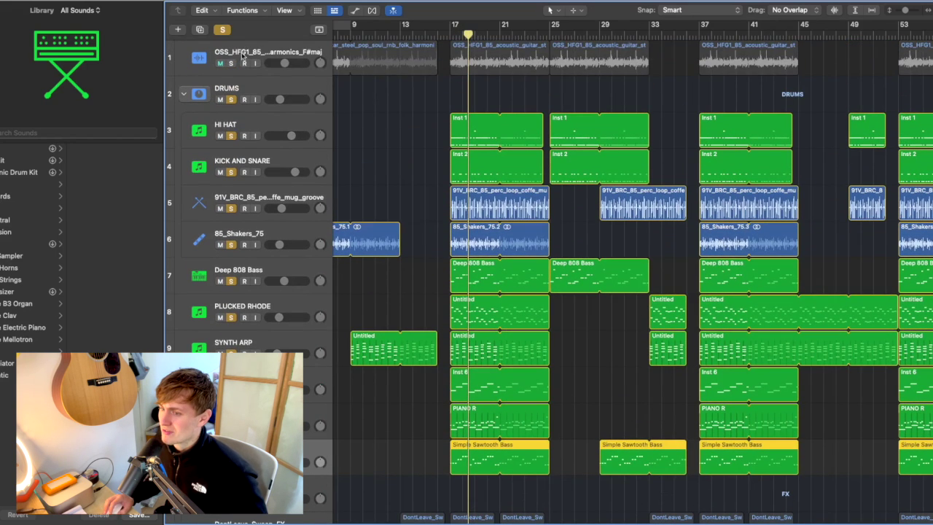
pyautogui.moveTo(242, 57); pyautogui.dragTo(295, 53)
pyautogui.scroll(-4, 240, 321)
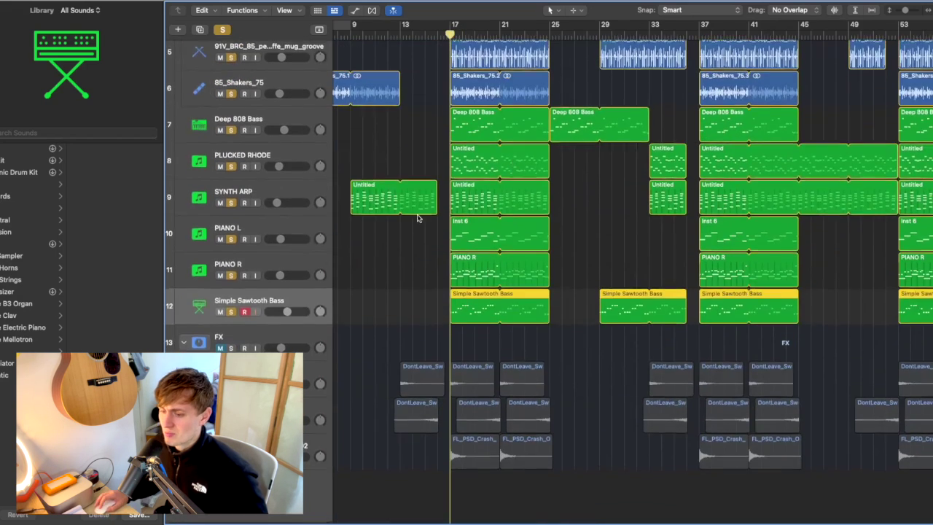
# - Compare the mix from bar 17 without and with Simple Sawtooth Bass by toggling its solo, and stop playback
pyautogui.click(232, 315)
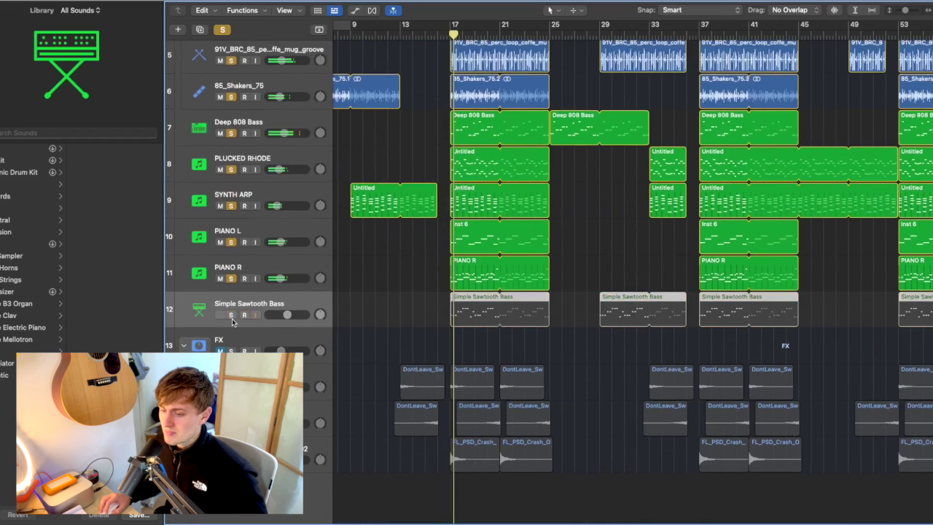
pyautogui.click(232, 315)
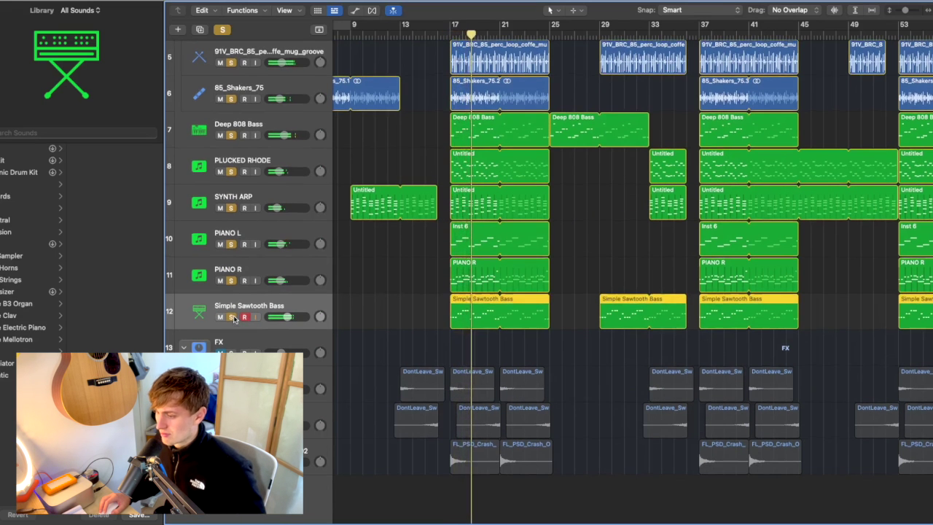
pyautogui.scroll(1, 233, 319)
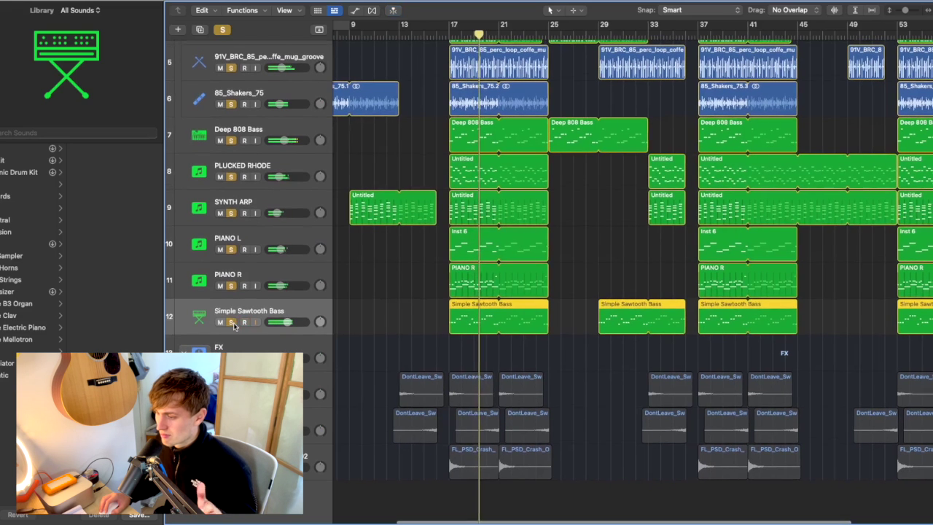
pyautogui.click(390, 326)
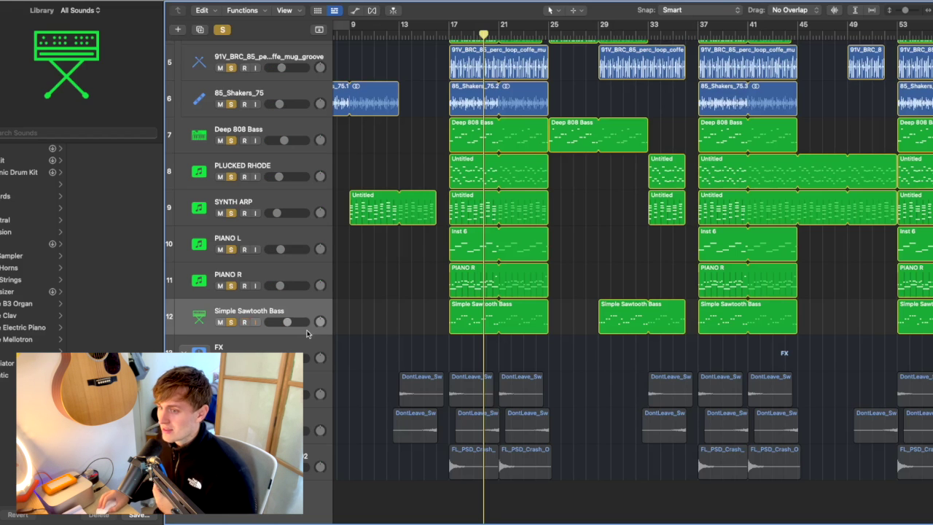
# - Clear the solo on all tracks and unmute the FX group
pyautogui.click(243, 67)
pyautogui.scroll(-1, 262, 131)
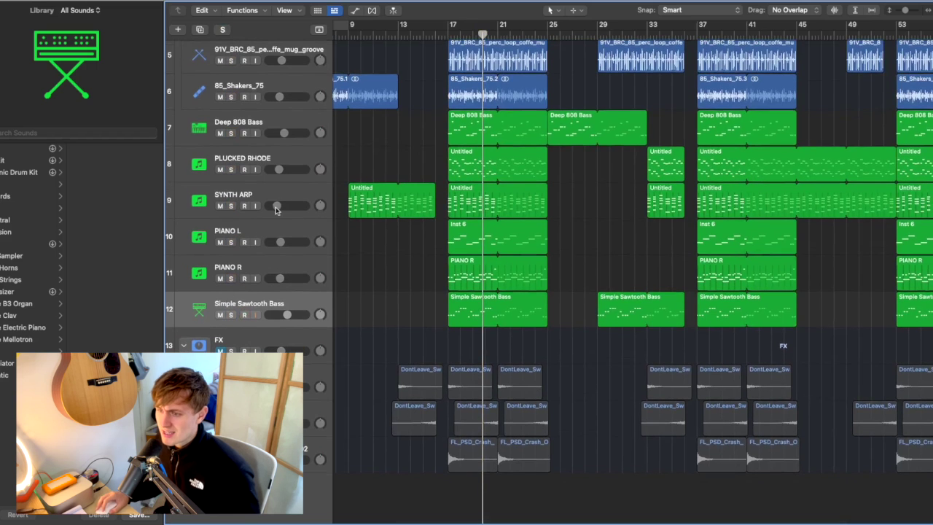
pyautogui.click(220, 352)
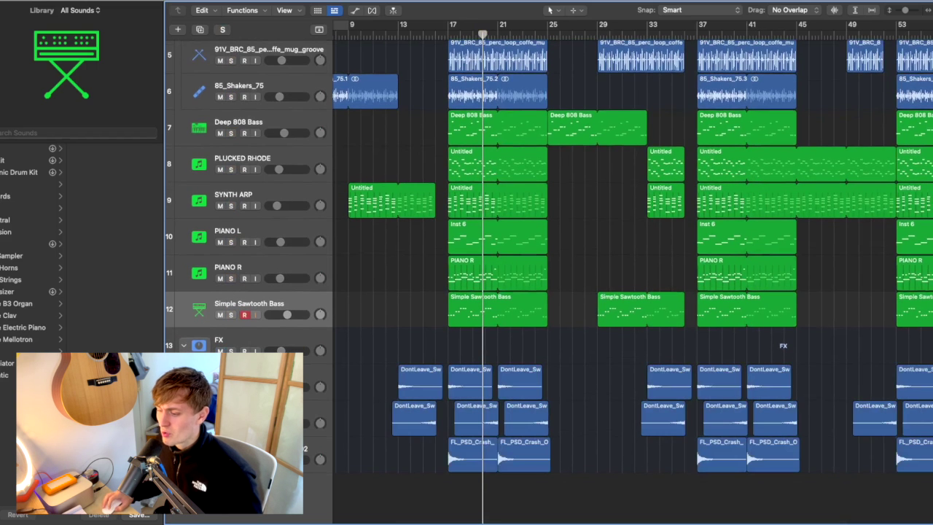
# - Audition the full mix with effects from bar 13, briefly switching on the solo of the crash track
pyautogui.press('space')
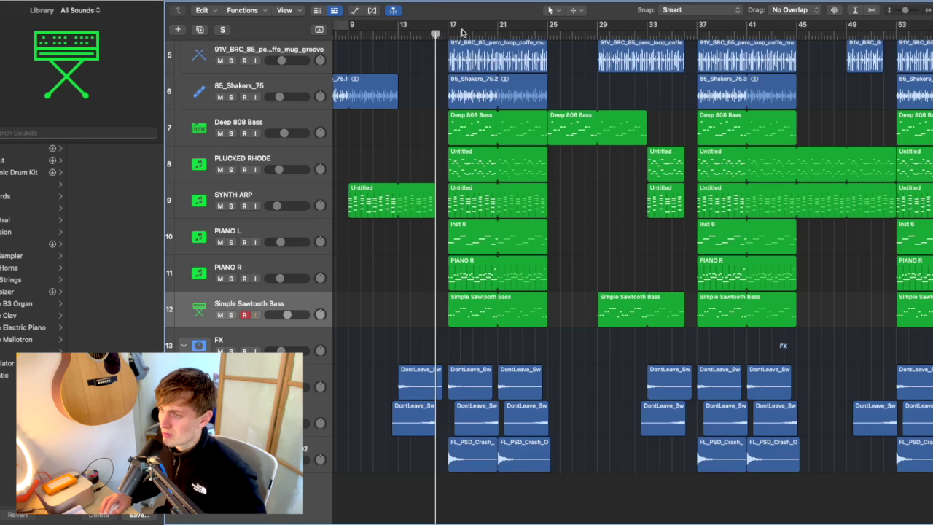
pyautogui.click(399, 32)
pyautogui.press('space')
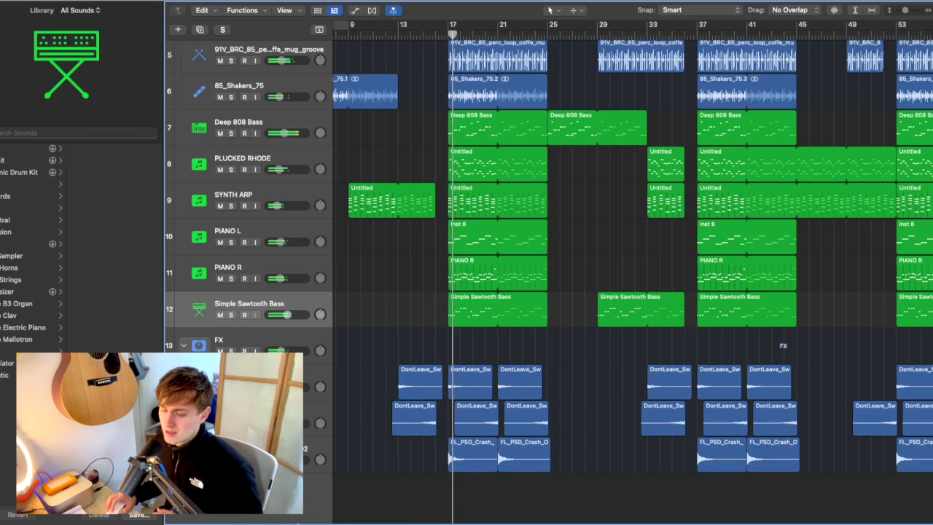
pyautogui.press('s')
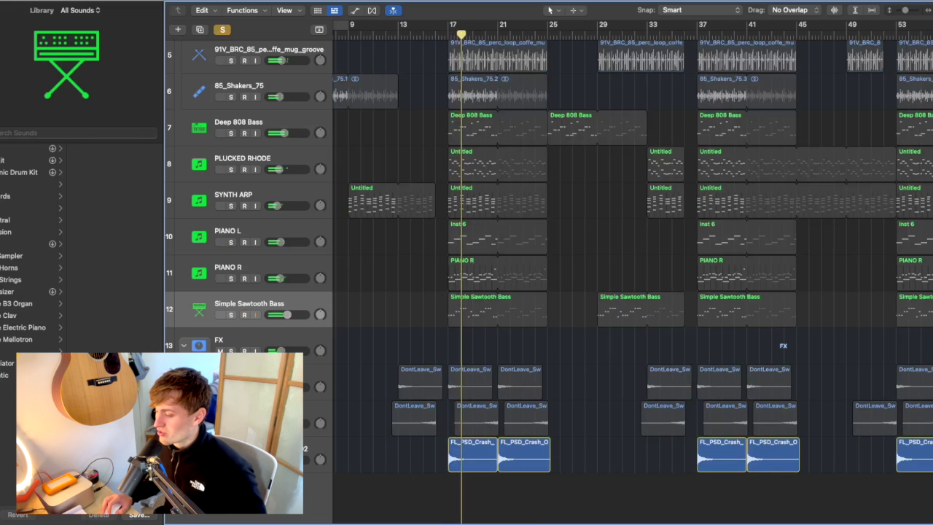
pyautogui.press('s')
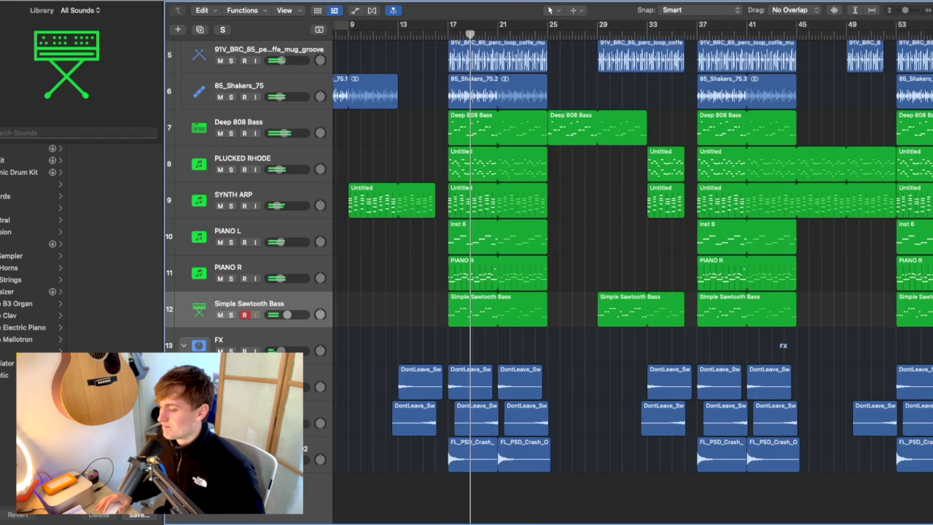
# - Open the Stereo Out's Abbey Road TG Mastering Chain and L316 plug-ins from the mixer, and arrange their windows side by side
pyautogui.scroll(4, 348, 458)
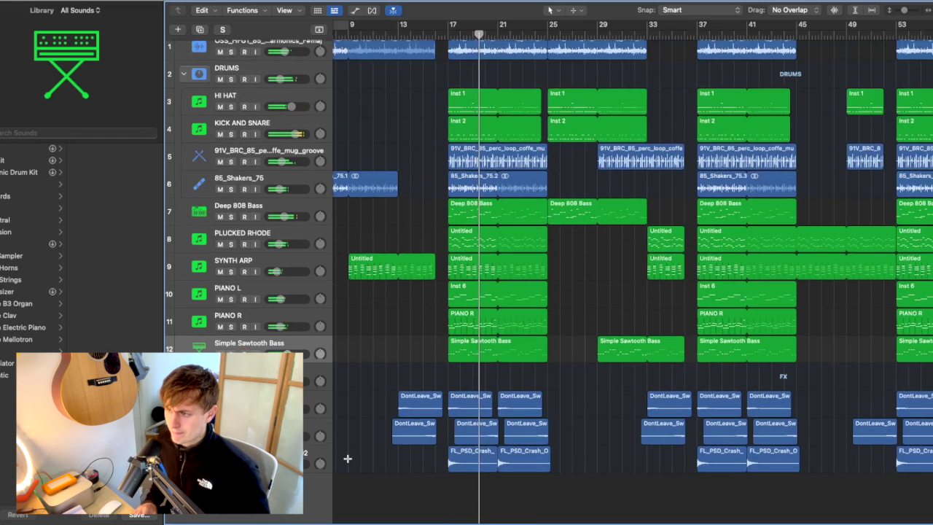
pyautogui.press('super+Left')
pyautogui.press('x')
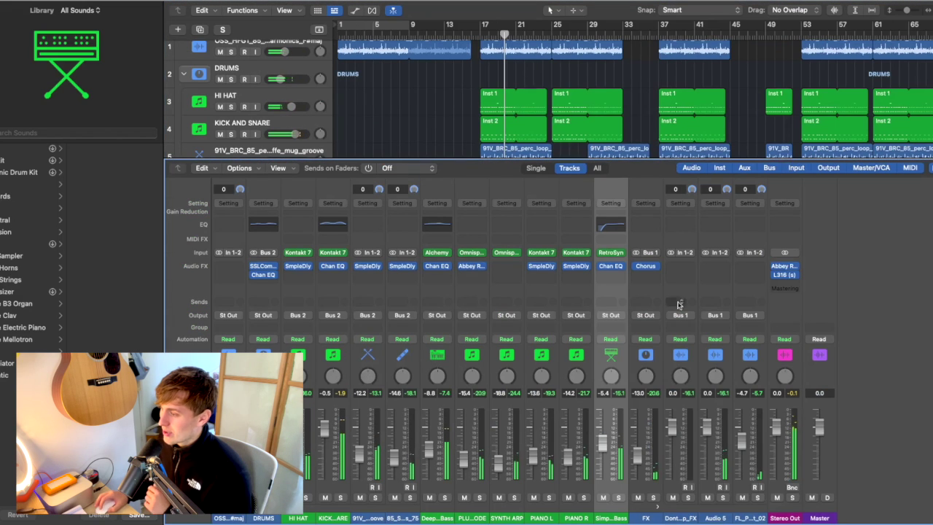
pyautogui.click(784, 266)
pyautogui.click(784, 274)
pyautogui.moveTo(516, 140); pyautogui.dragTo(727, 106)
pyautogui.moveTo(435, 105); pyautogui.dragTo(204, 52)
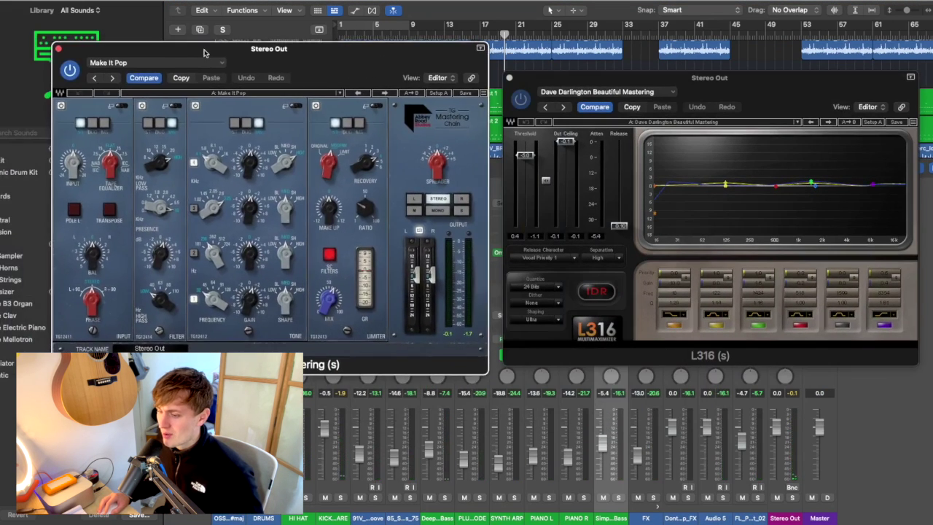
pyautogui.moveTo(722, 92); pyautogui.dragTo(718, 90)
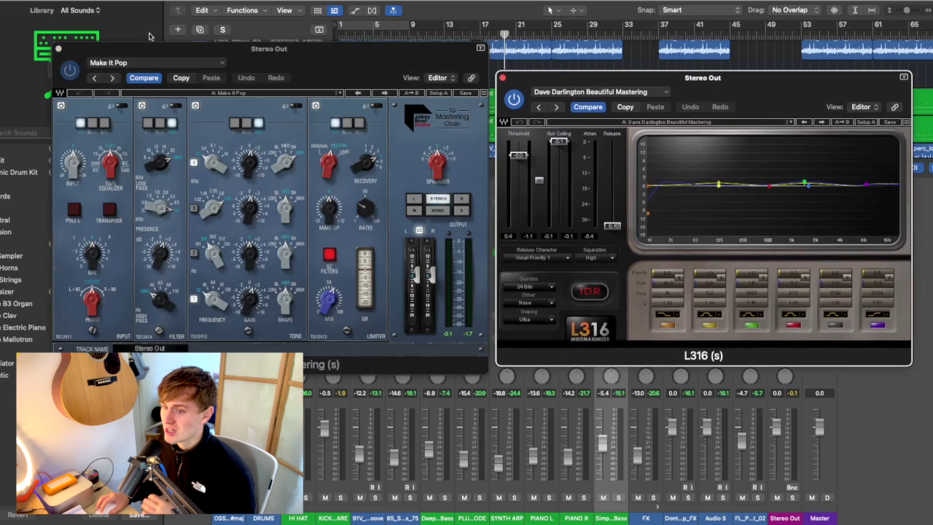
# - Compare the mix from bar 17 without and with mastering by bypassing the TG Mastering Chain and L316 and re-enabling both during playback
pyautogui.click(68, 70)
pyautogui.click(516, 109)
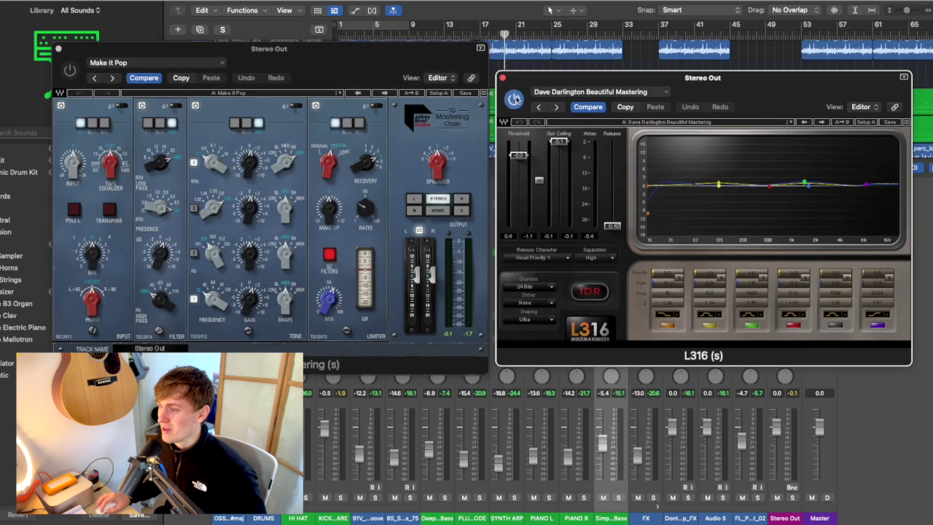
pyautogui.moveTo(466, 48); pyautogui.dragTo(465, 170)
pyautogui.moveTo(554, 77); pyautogui.dragTo(575, 197)
pyautogui.click(482, 32)
pyautogui.press('space')
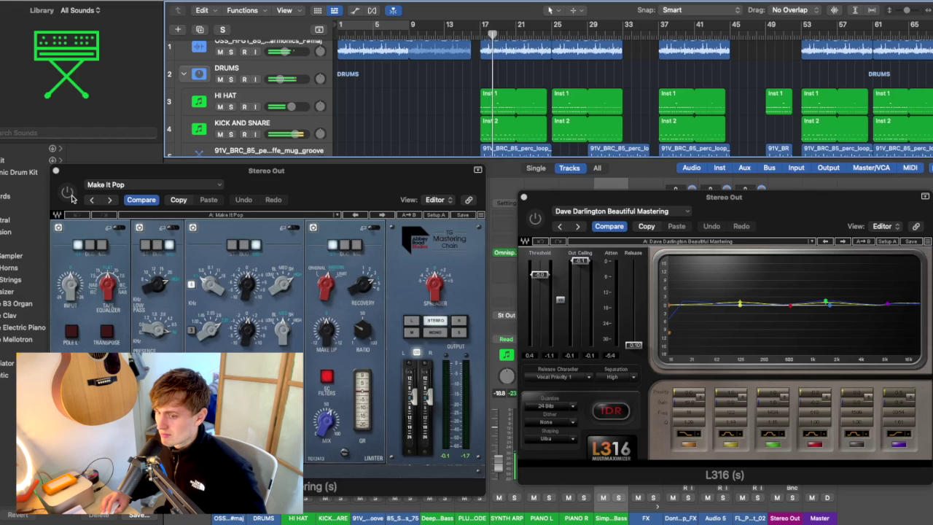
pyautogui.click(66, 193)
pyautogui.click(534, 218)
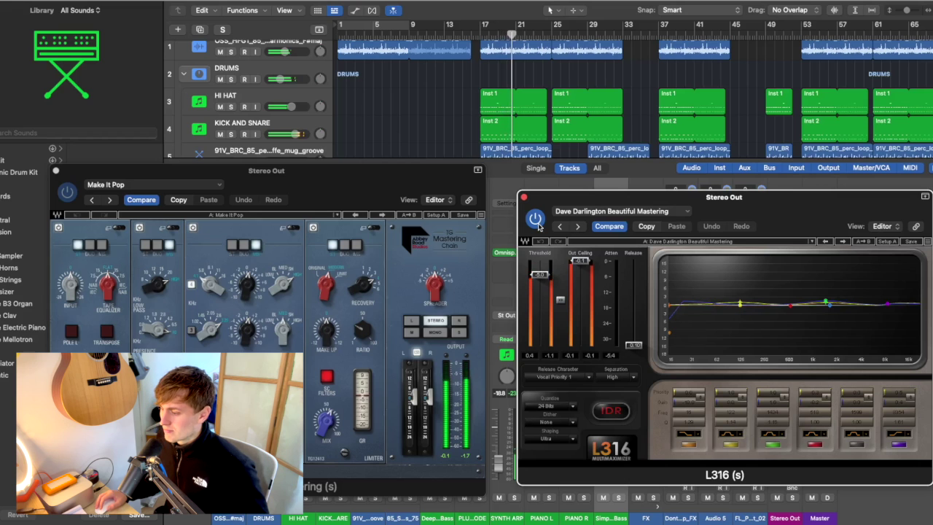
# - Stop playback, look over the TG Mastering Chain and L316 settings in turn, and close both plug-in windows and the mixer
pyautogui.press('space')
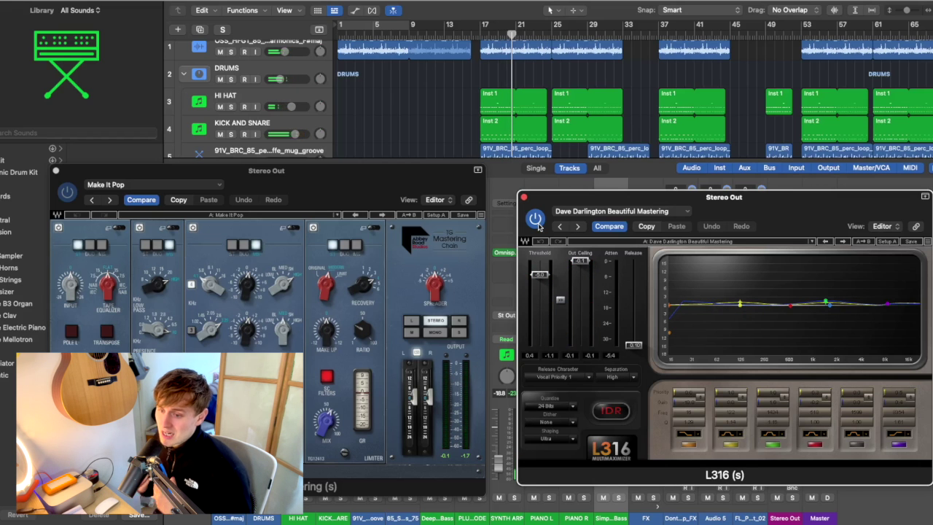
pyautogui.moveTo(413, 189); pyautogui.dragTo(430, 121)
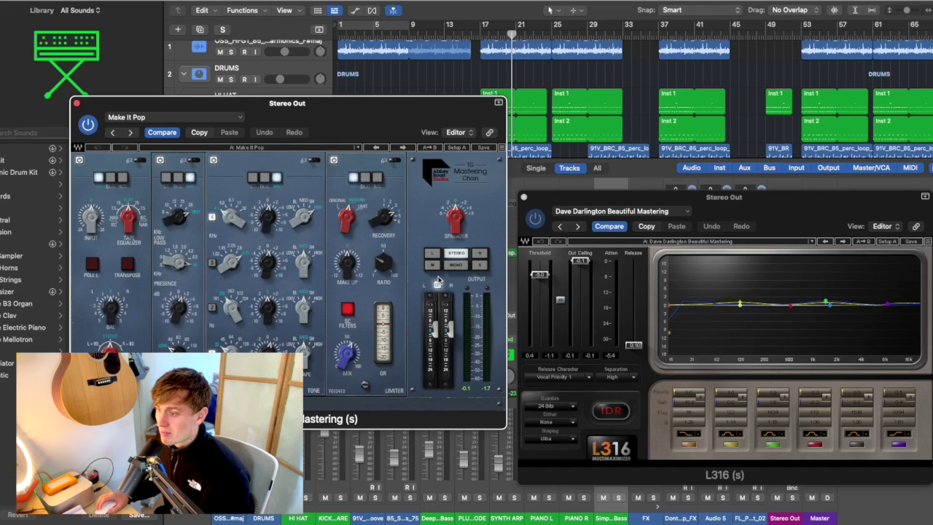
pyautogui.click(76, 102)
pyautogui.moveTo(719, 209); pyautogui.dragTo(398, 111)
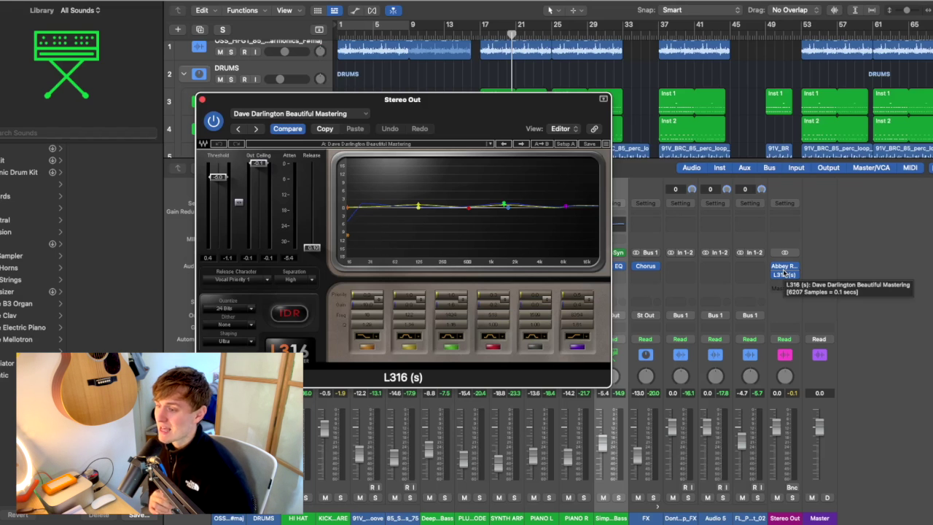
pyautogui.click(203, 99)
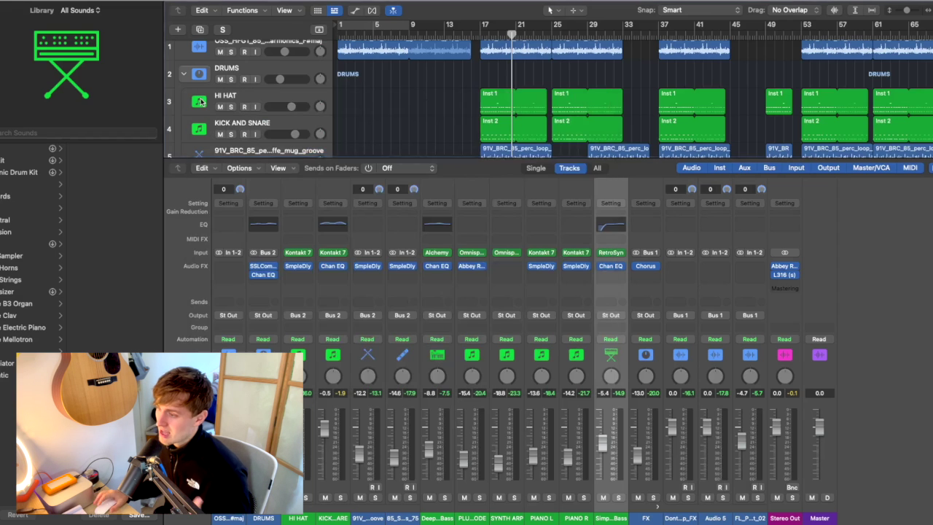
pyautogui.press('x')
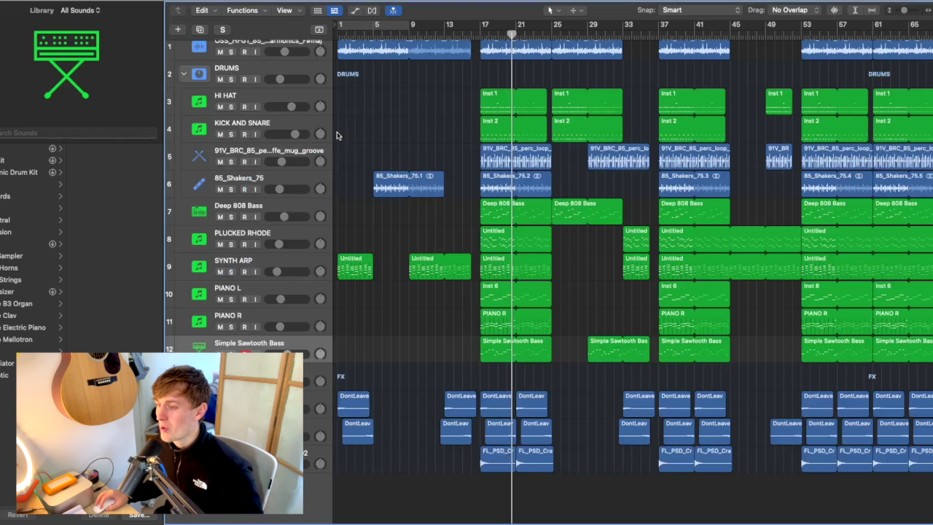
# - Play the full mastered mix from just before bar 13 with the whole track arrangement in view
pyautogui.press('Return')
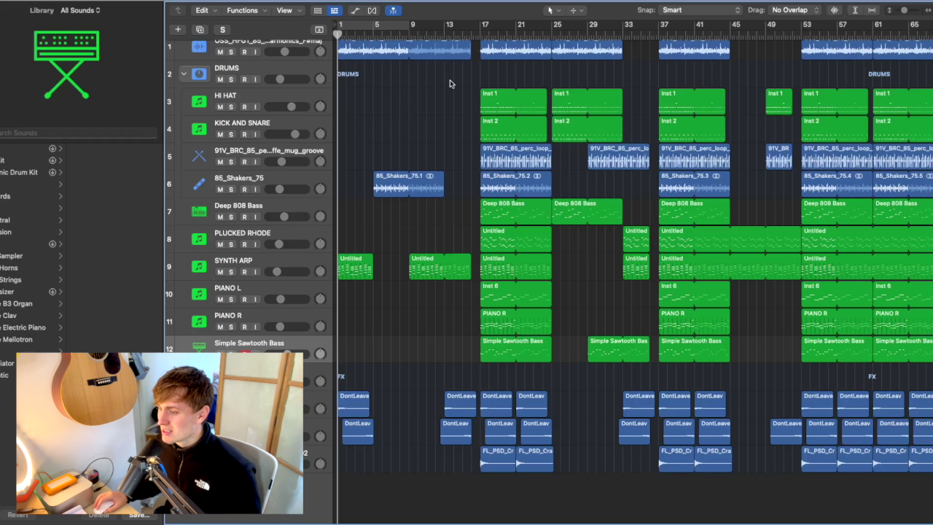
pyautogui.click(439, 33)
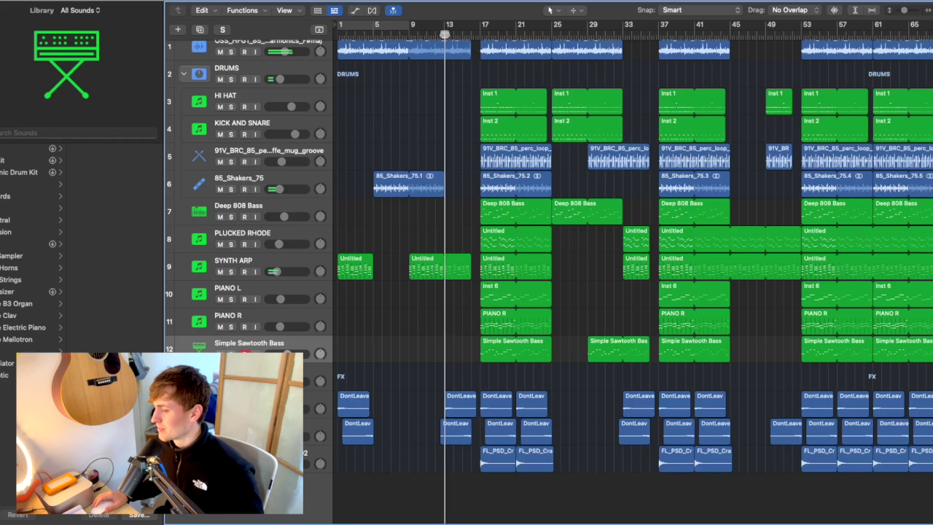
pyautogui.scroll(1, 458, 133)
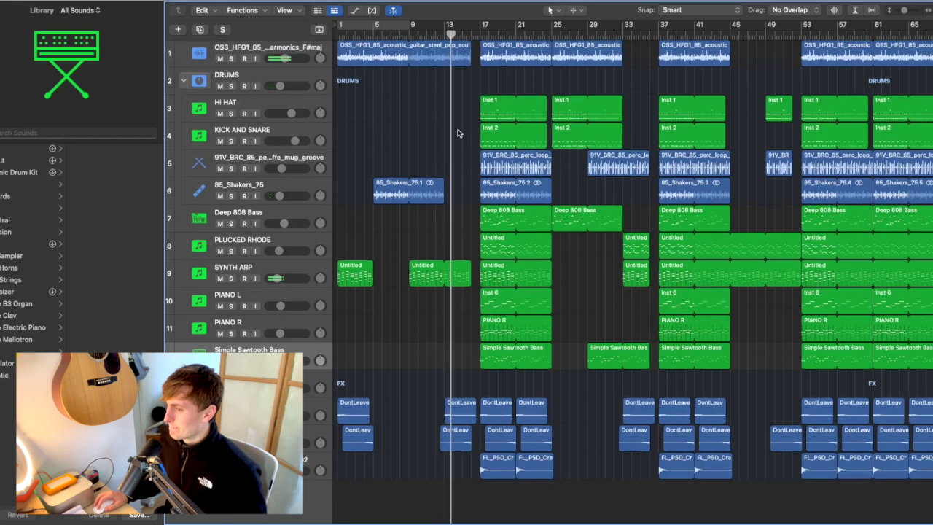